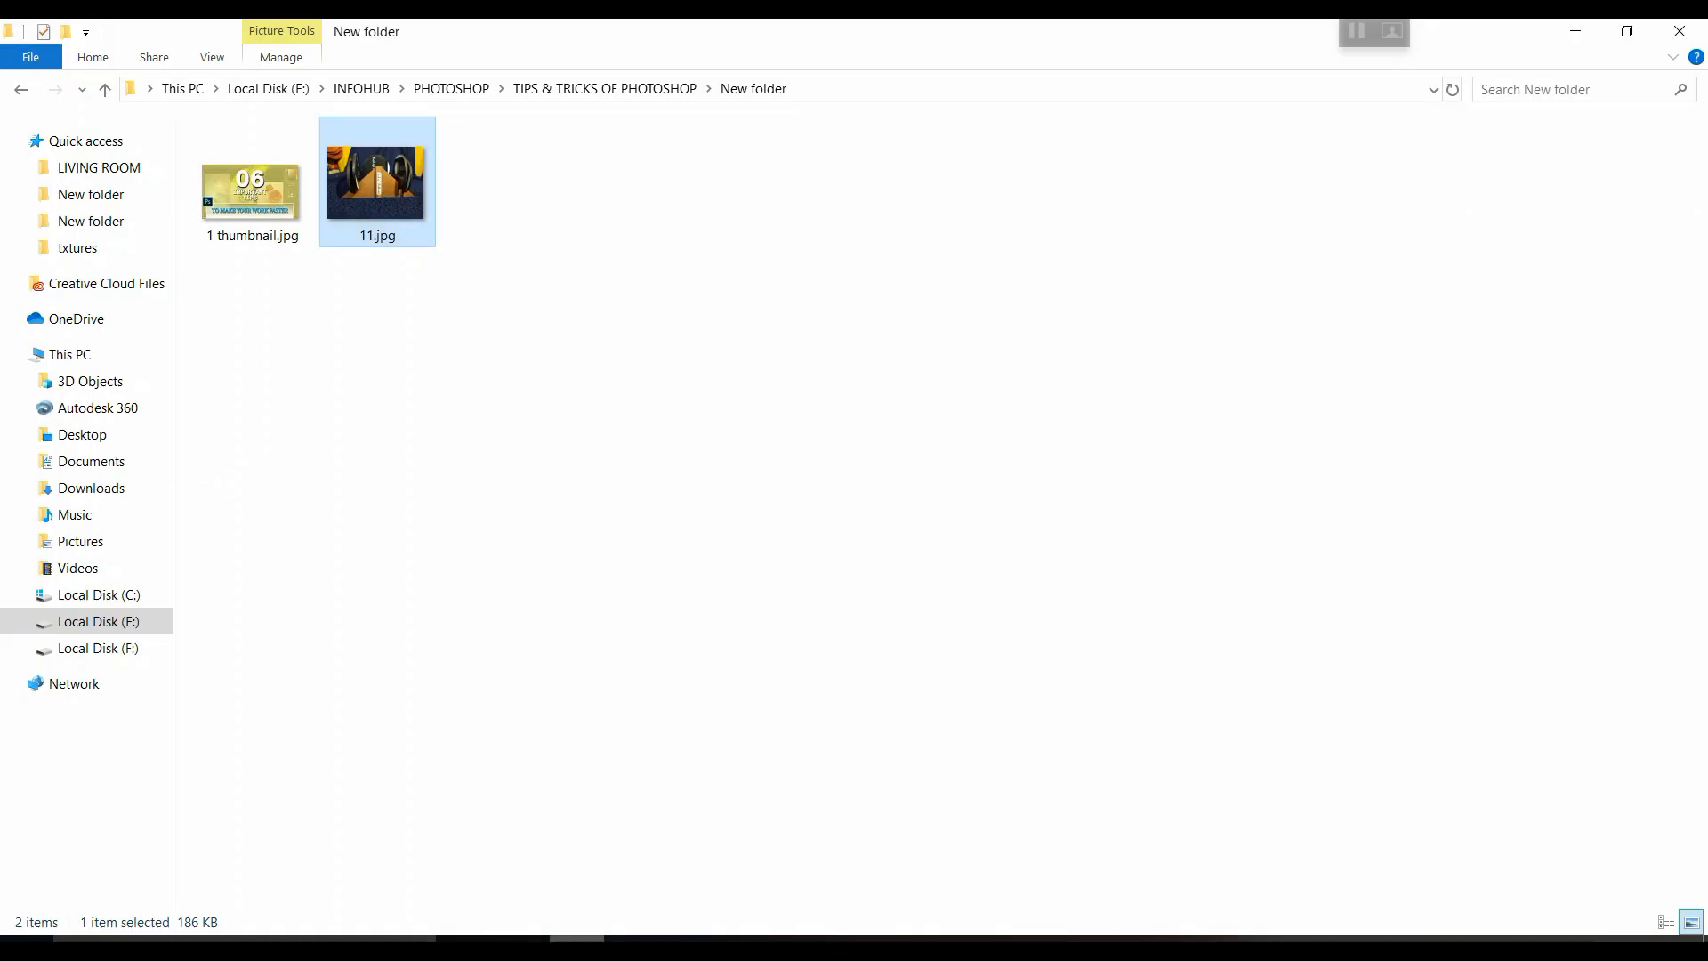
Try to open 11.jpg from the New folder in Photoshop.
mouse_move(365, 213)
left_mouse_down()
mouse_move(418, 303)
mouse_move(545, 875)
mouse_move(530, 935)
mouse_move(646, 553)
left_mouse_up()
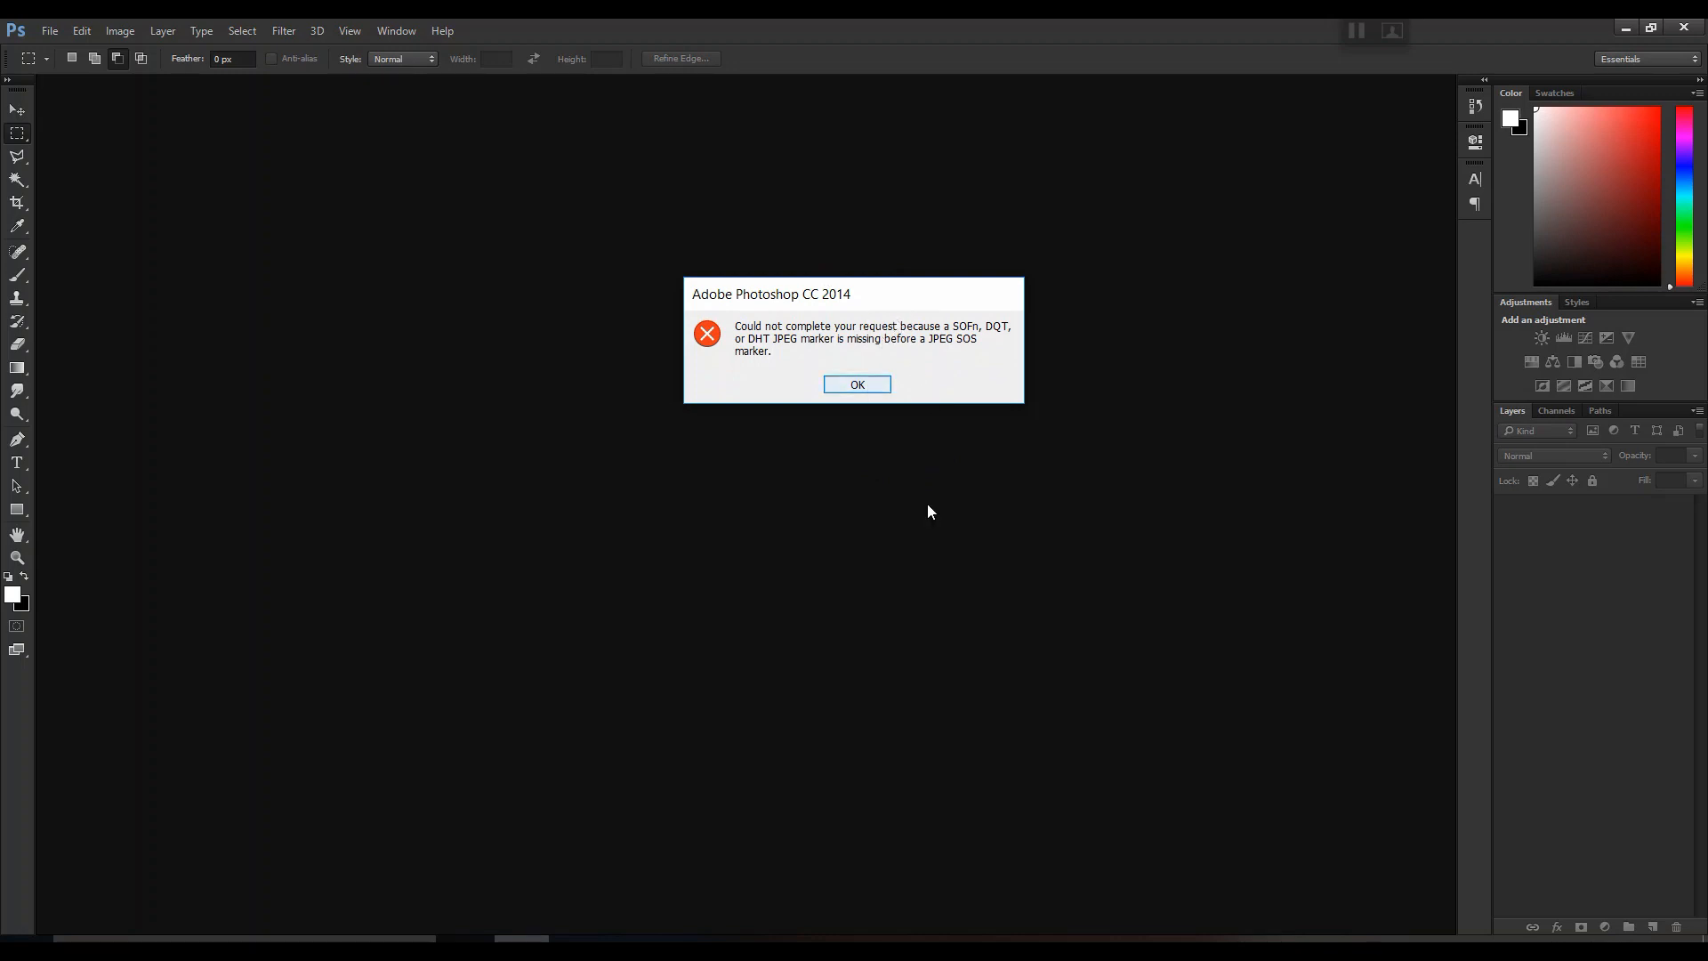
left_click(870, 383)
Open the Camera Raw preferences from the File Handling preferences.
left_click(78, 31)
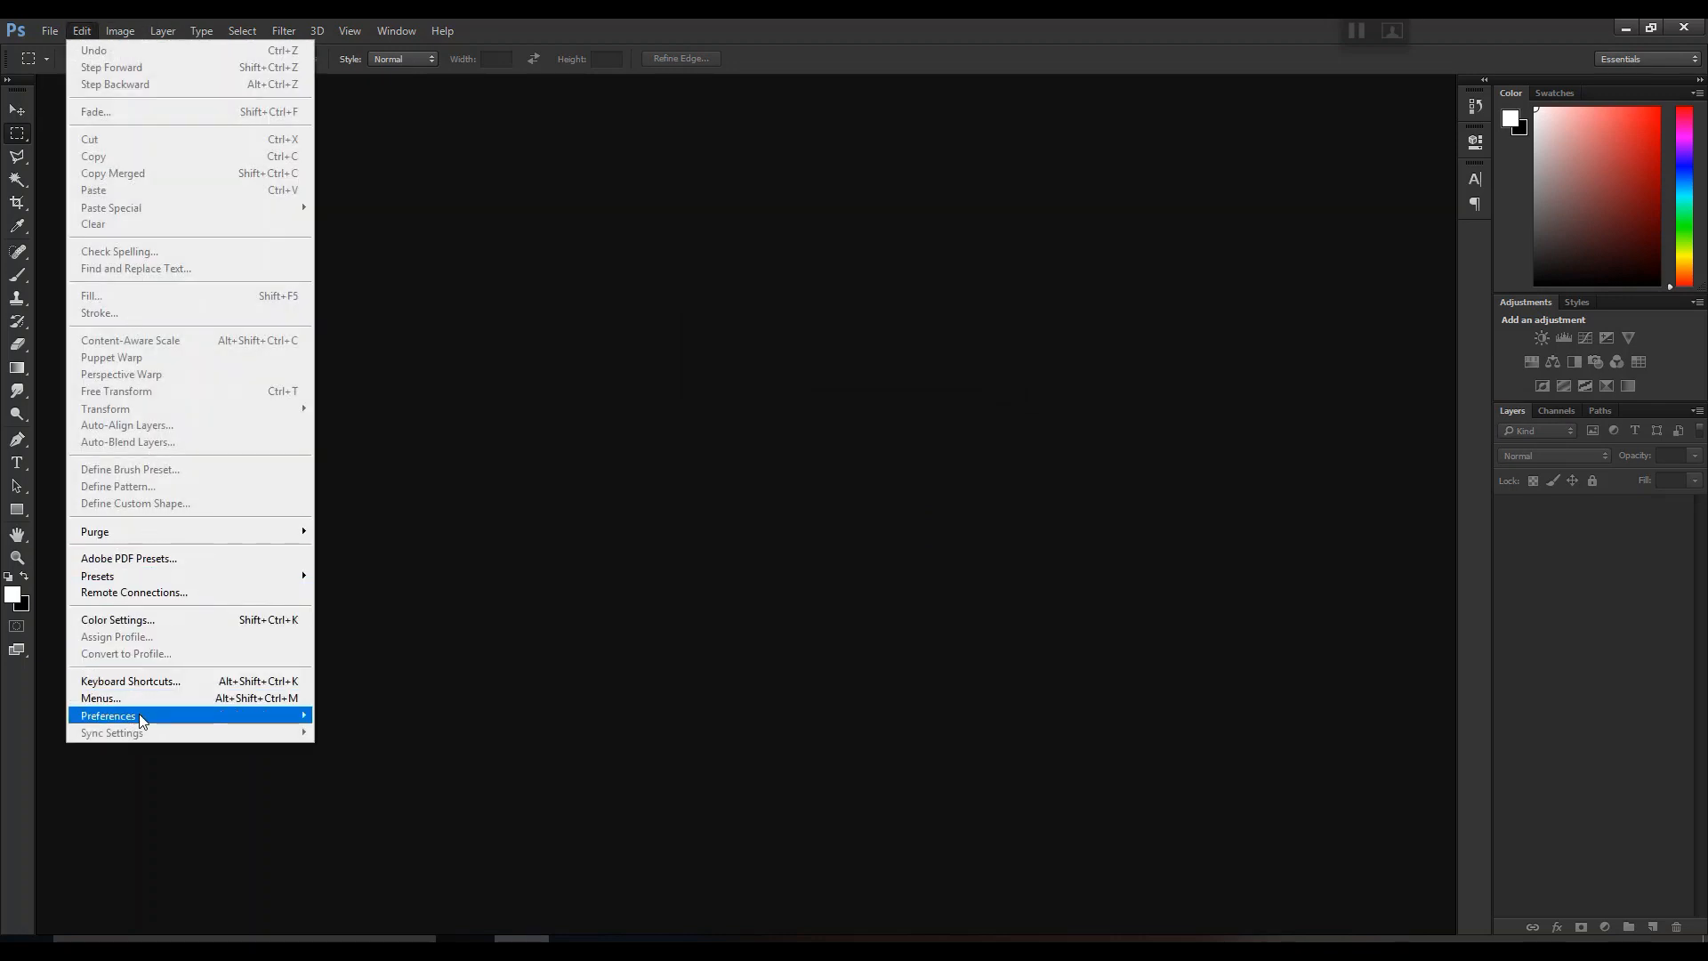
mouse_move(247, 720)
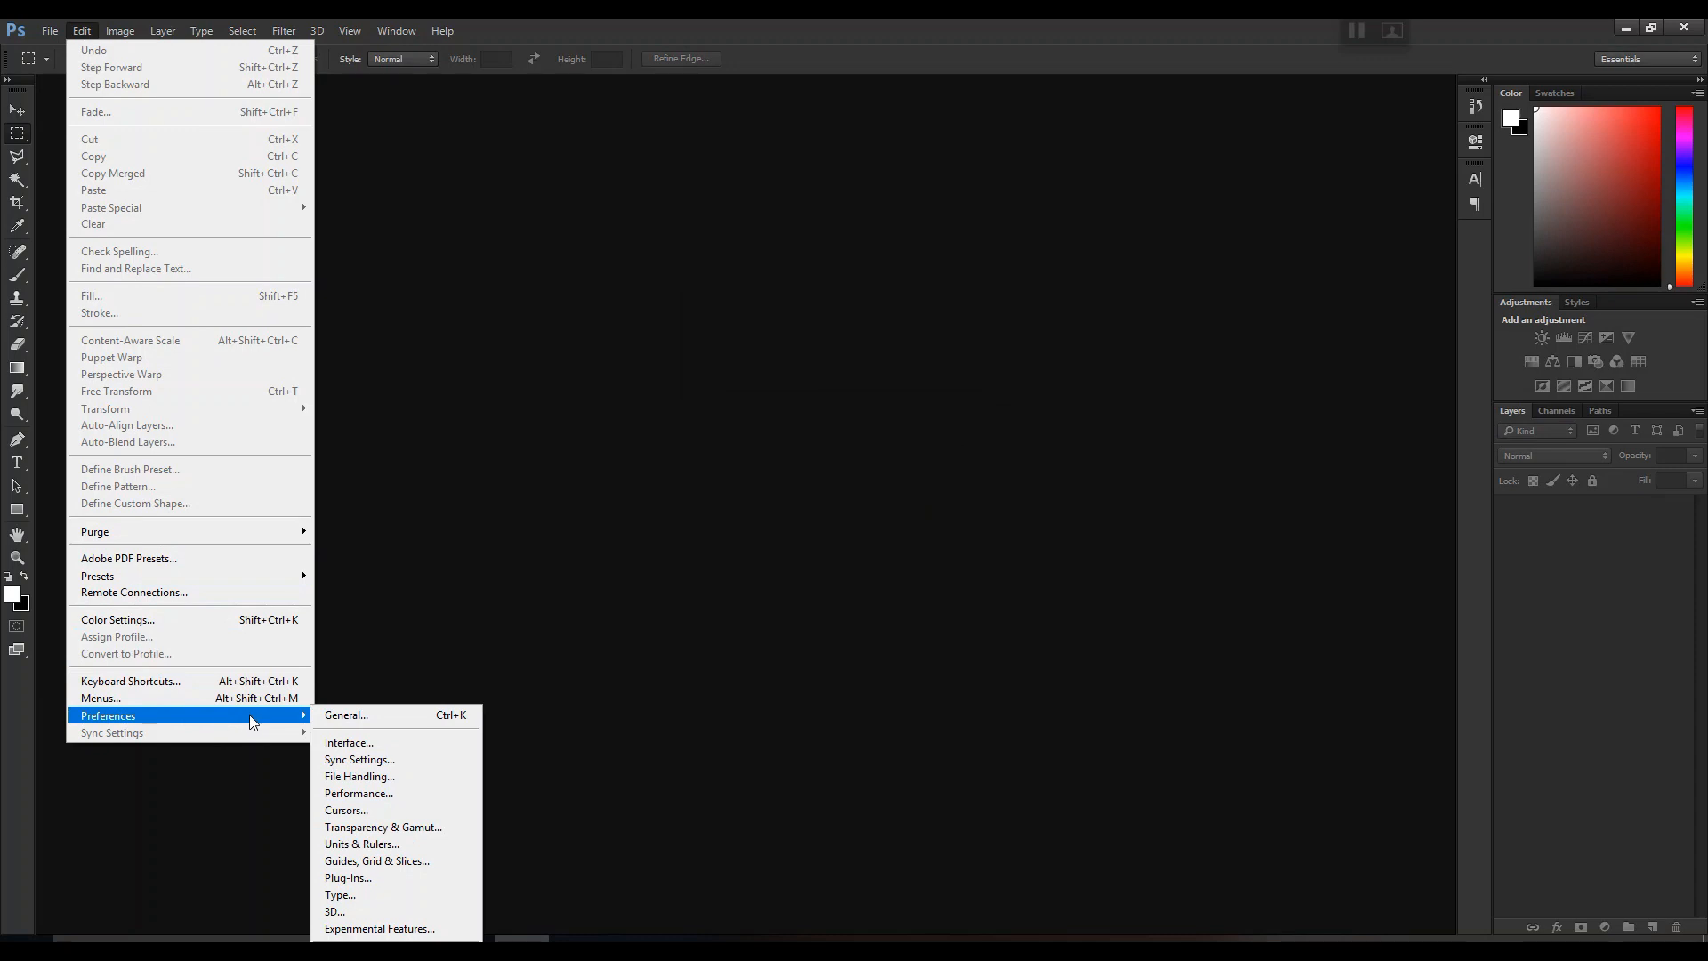
left_click(374, 717)
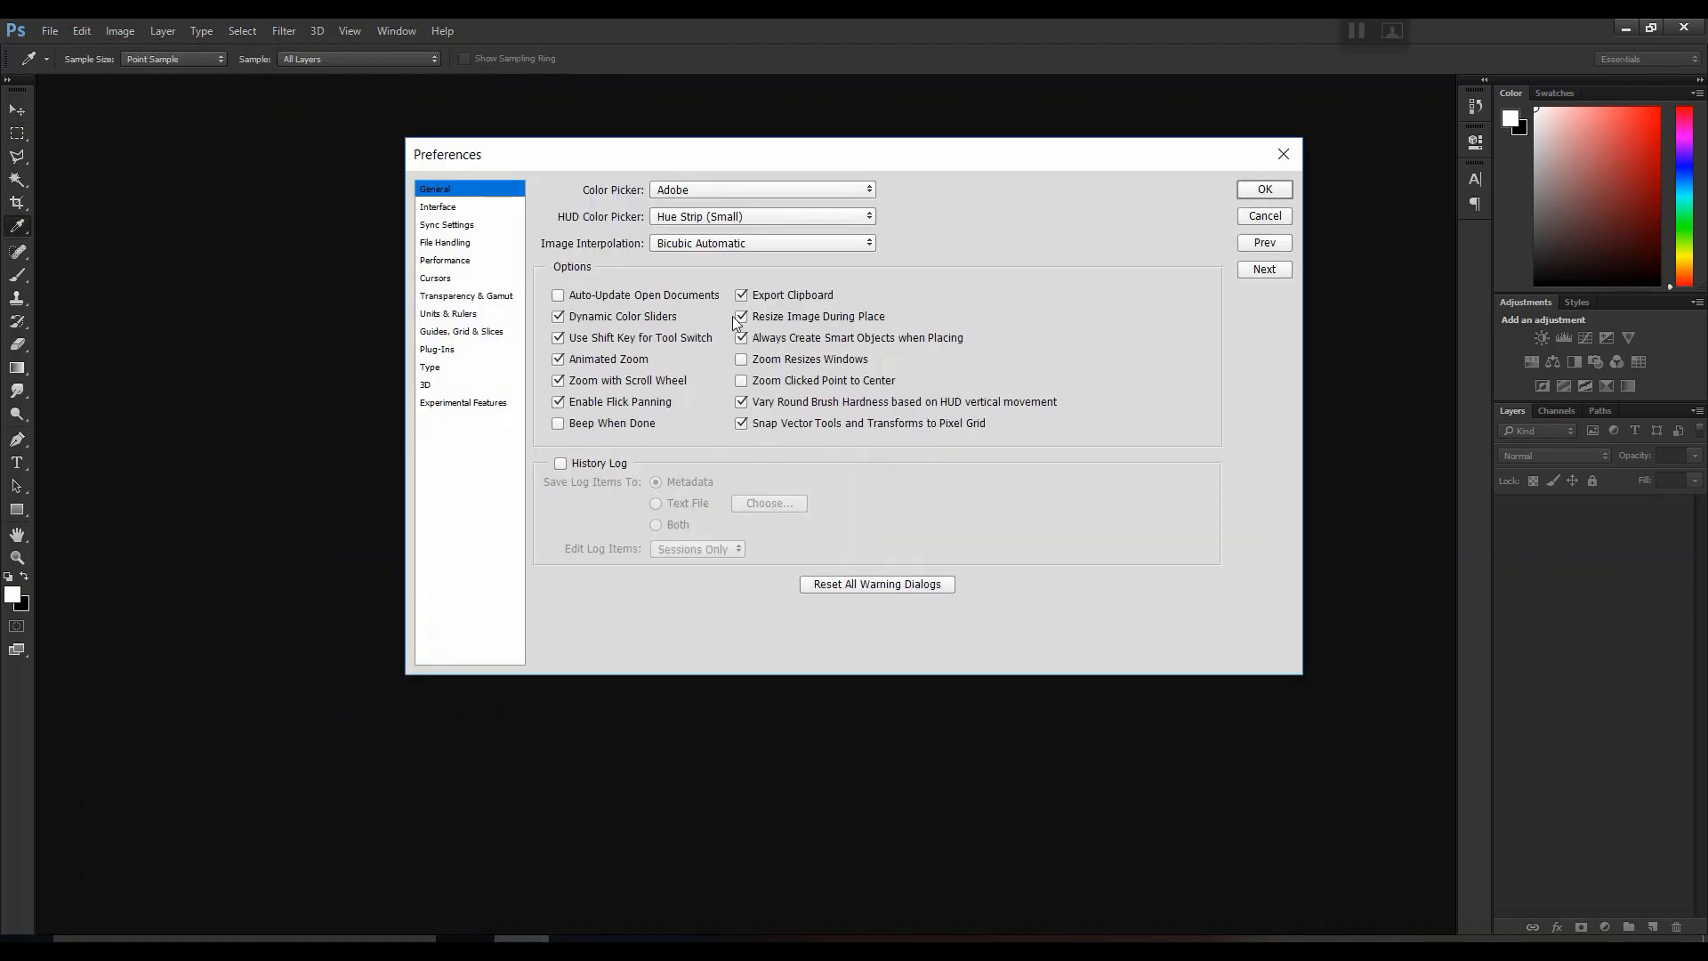
left_click(459, 245)
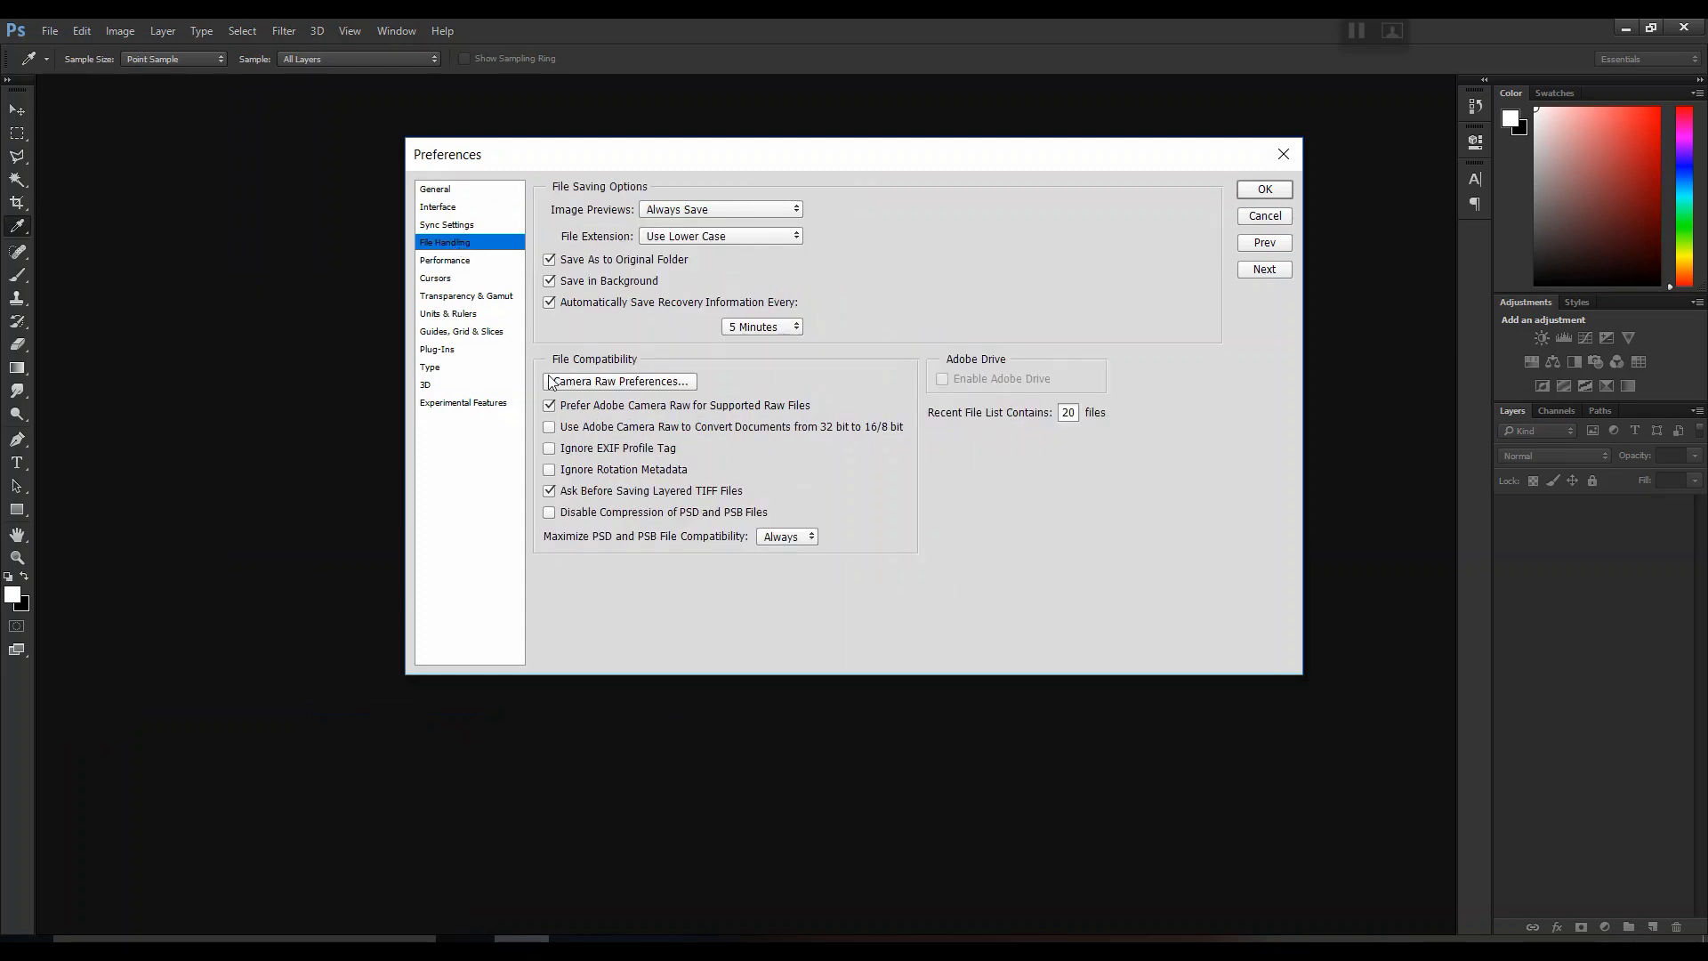
left_click(650, 383)
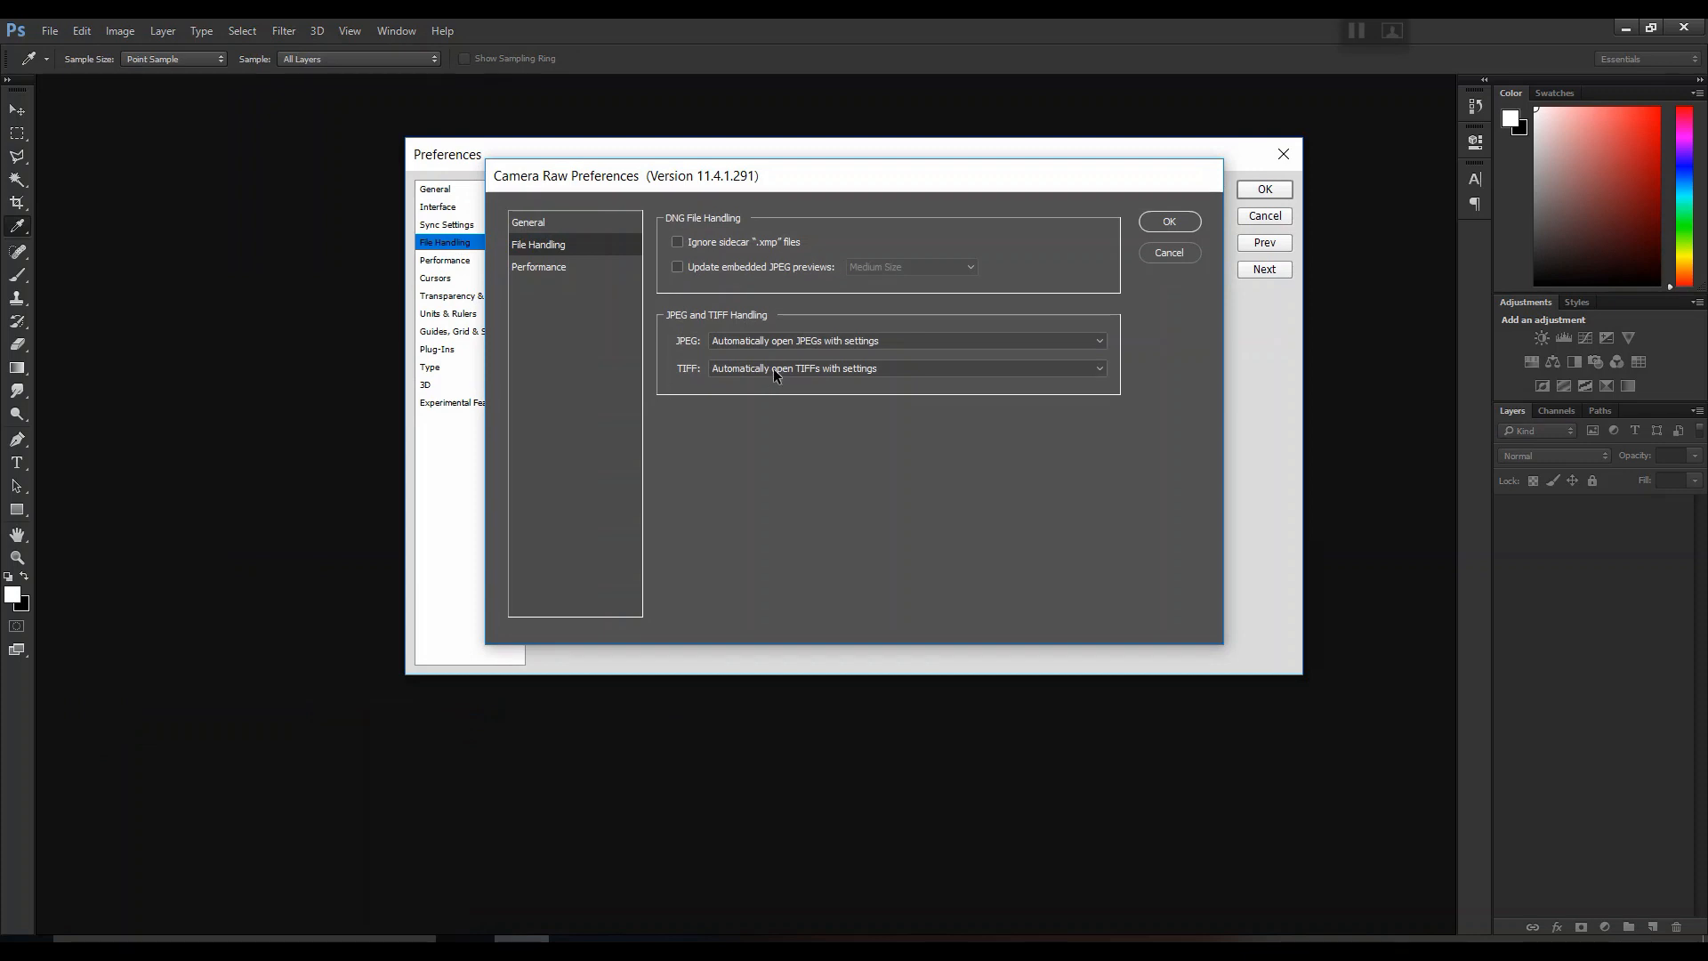
left_click_drag(839, 187, 815, 239)
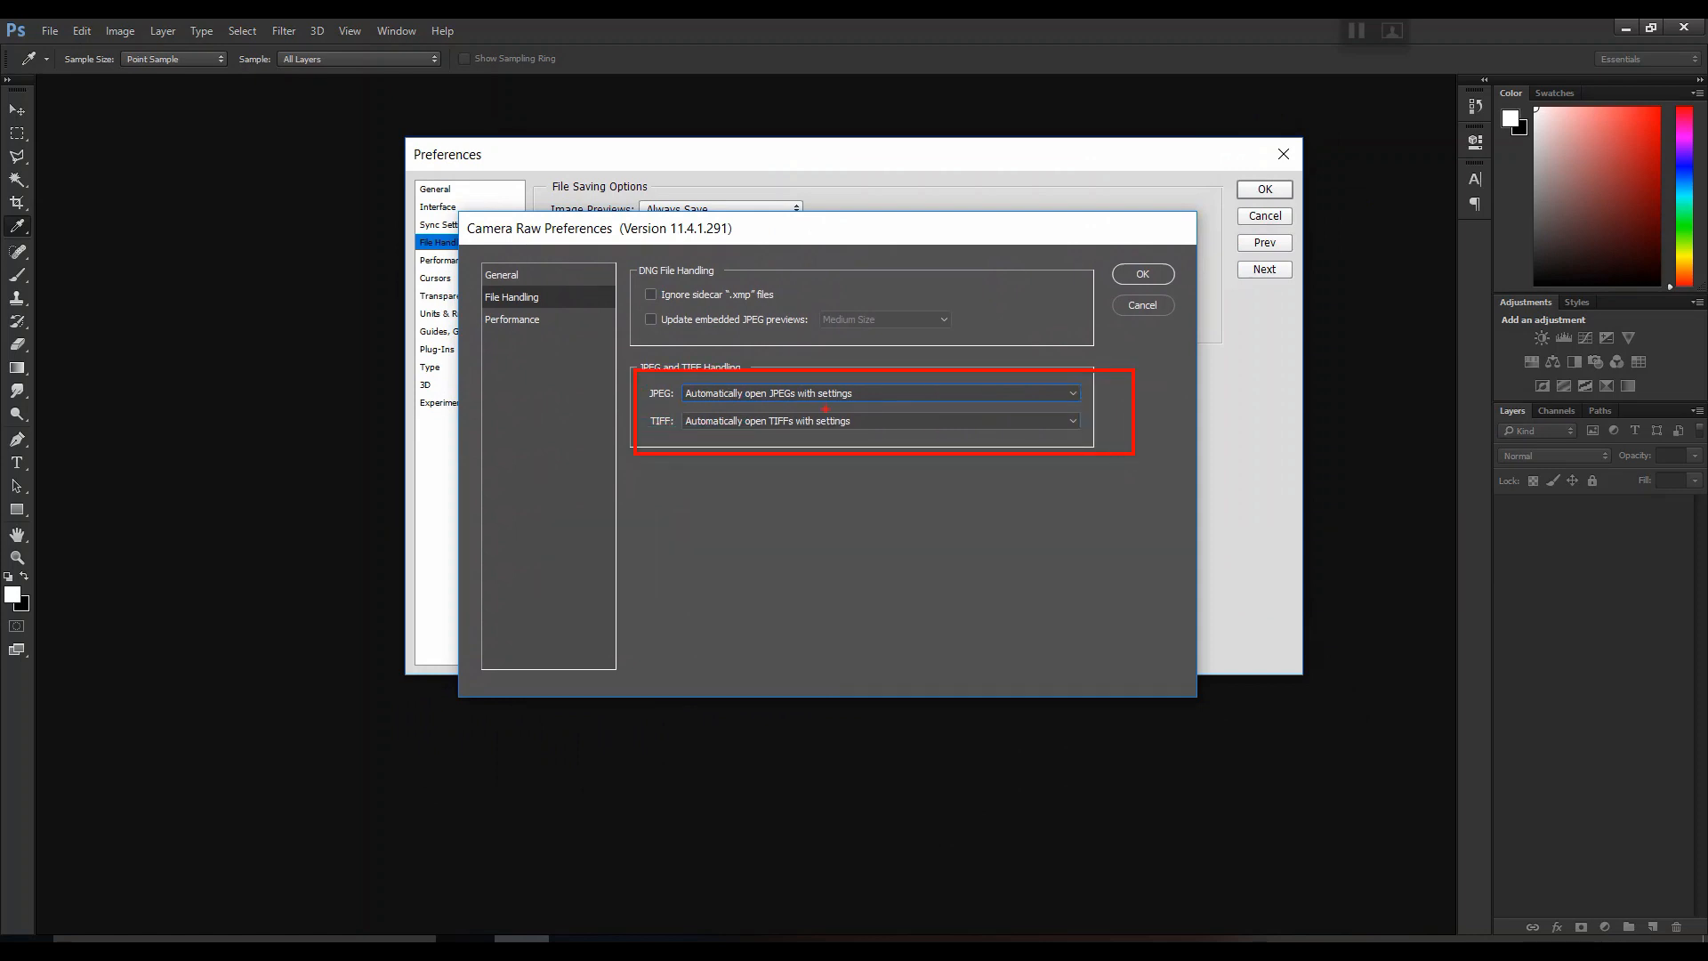
Set Camera Raw to automatically open all supported JPEGs and all supported TIFFs, and apply the preferences.
left_click(725, 395)
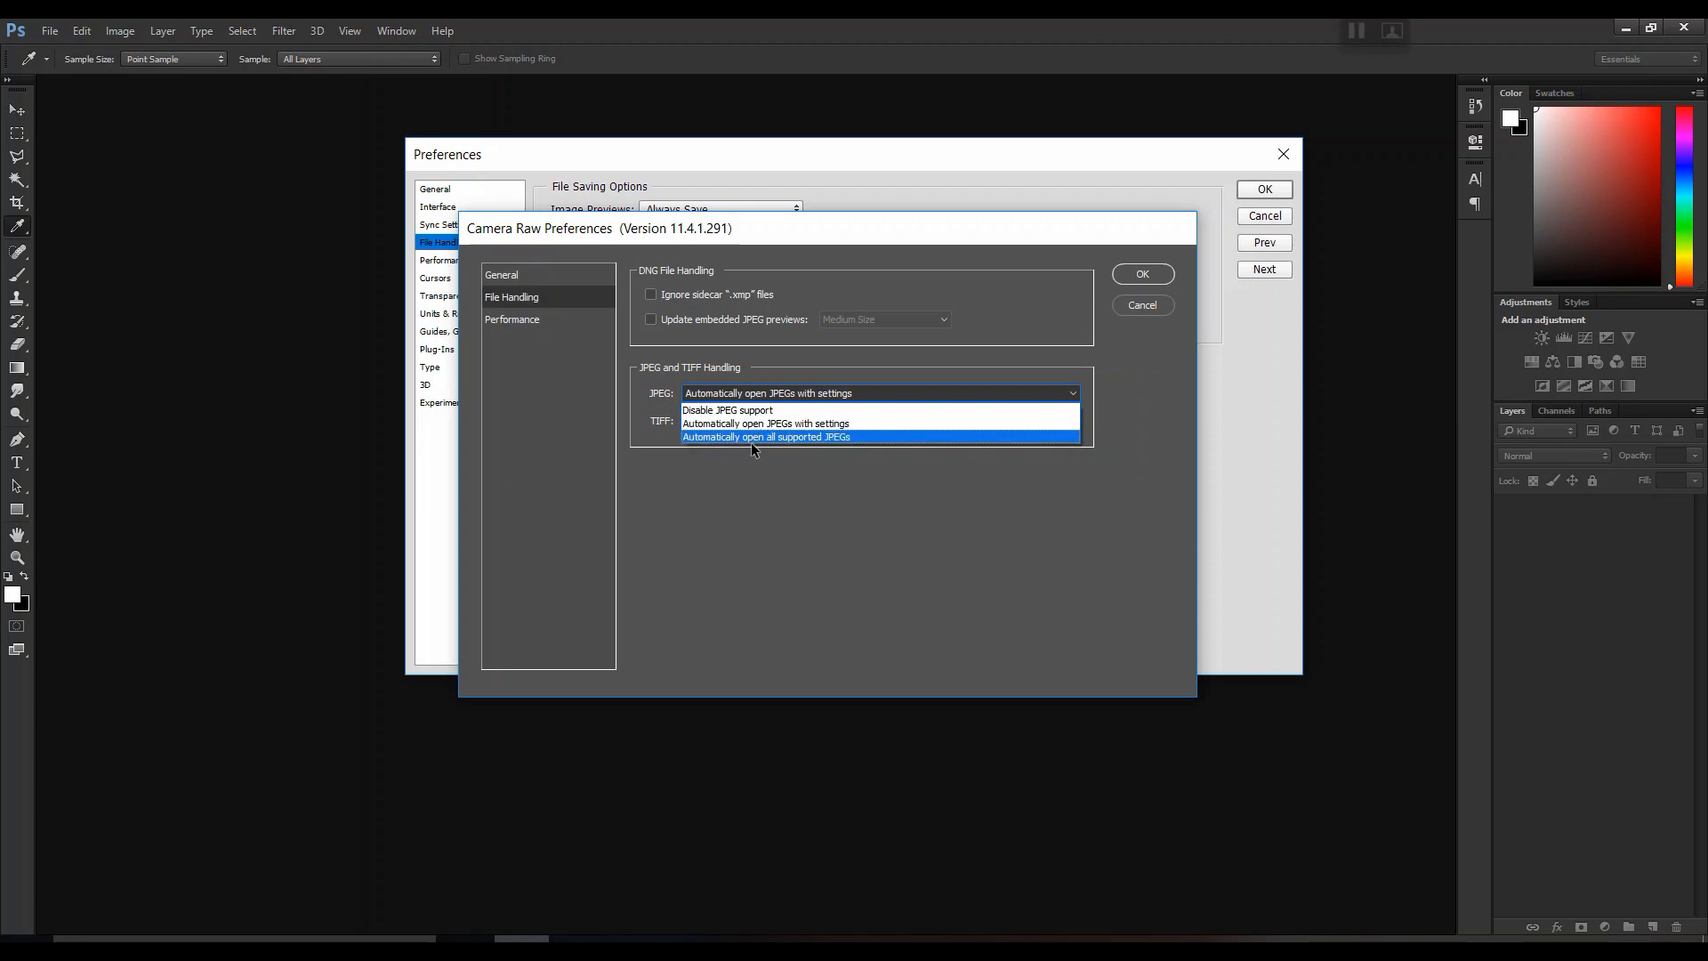
left_click(829, 437)
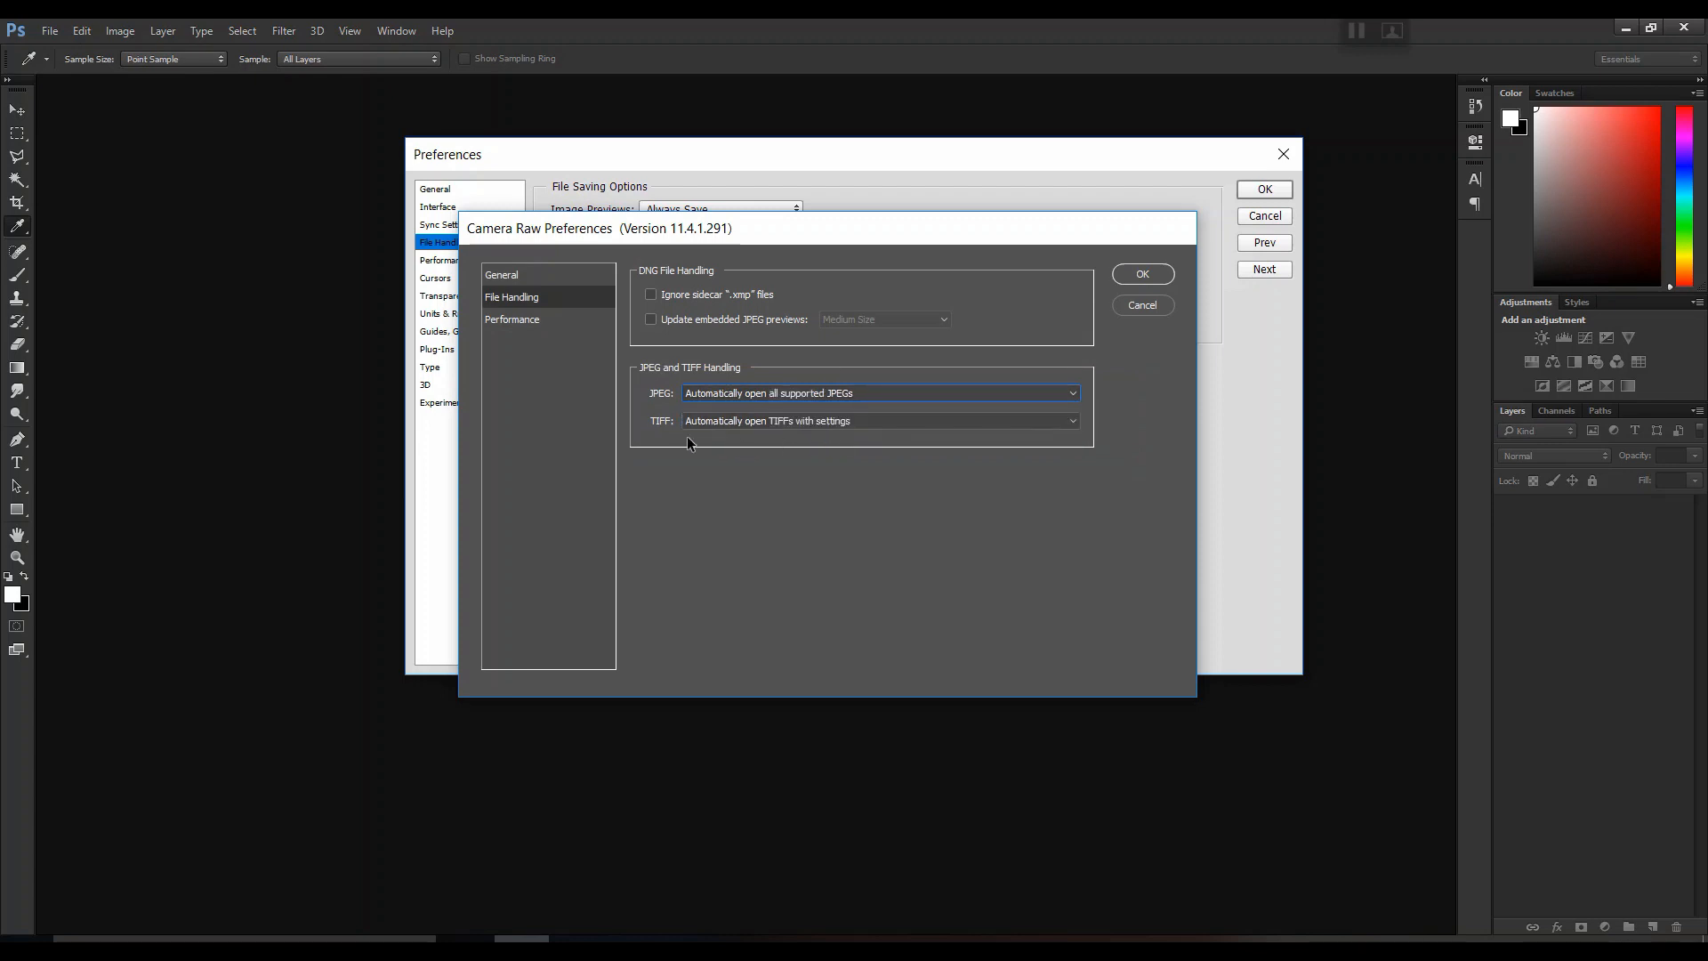
left_click(715, 420)
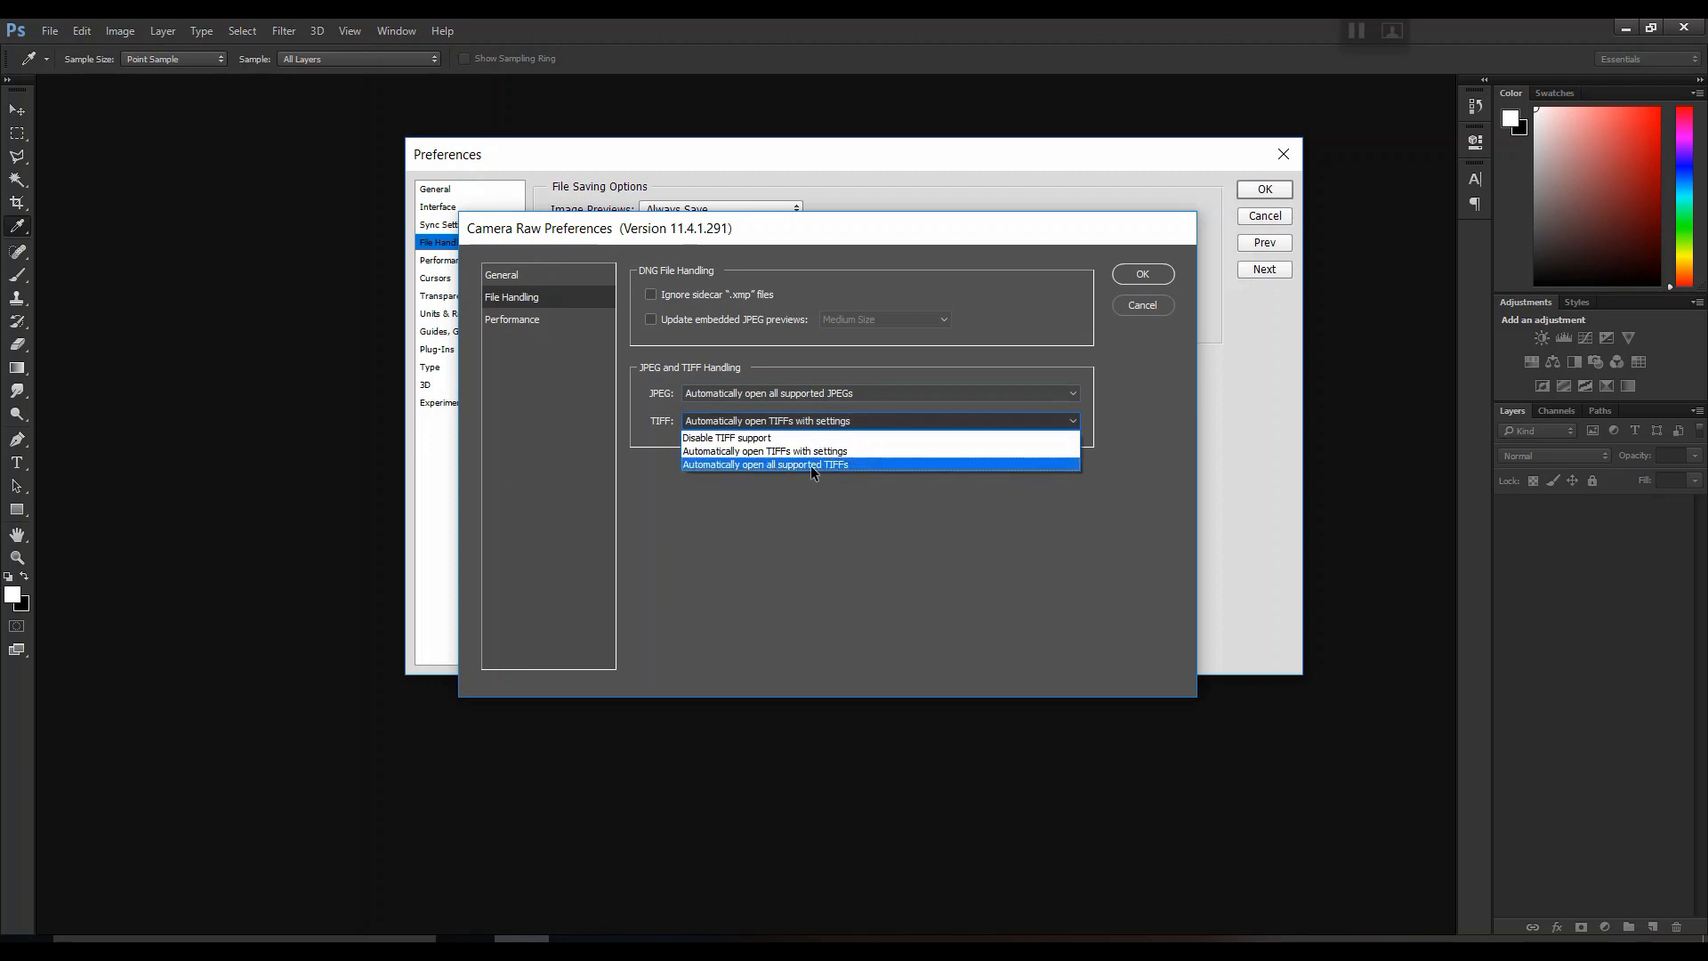
left_click(847, 466)
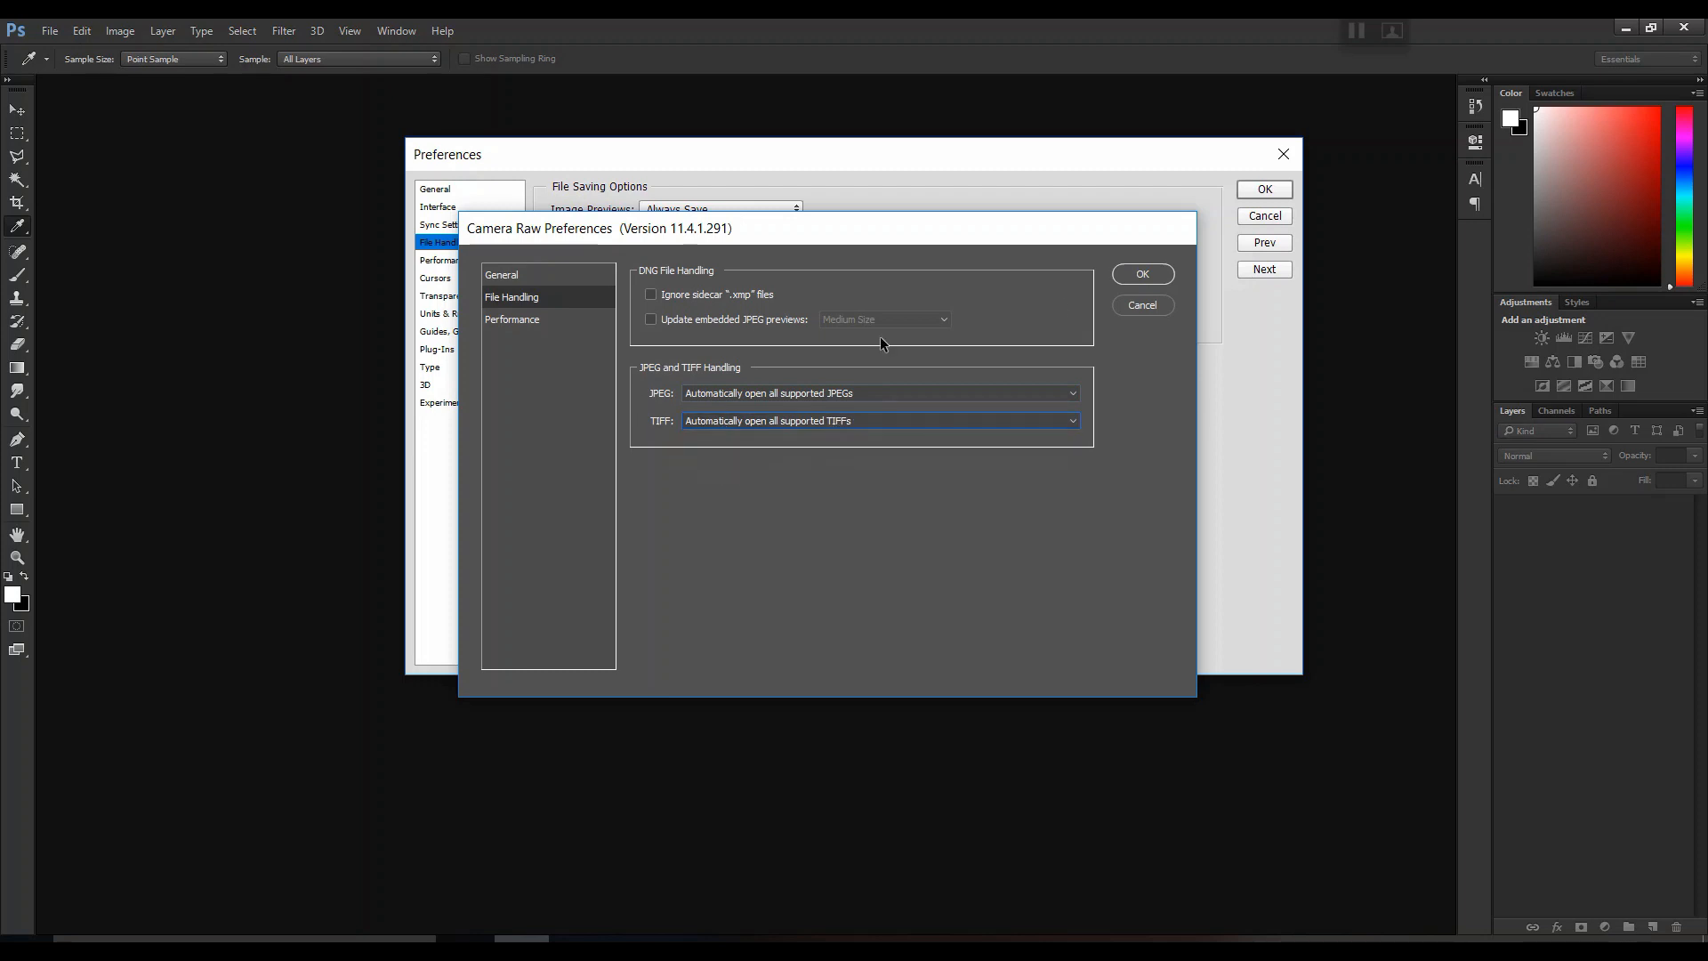
left_click(1165, 274)
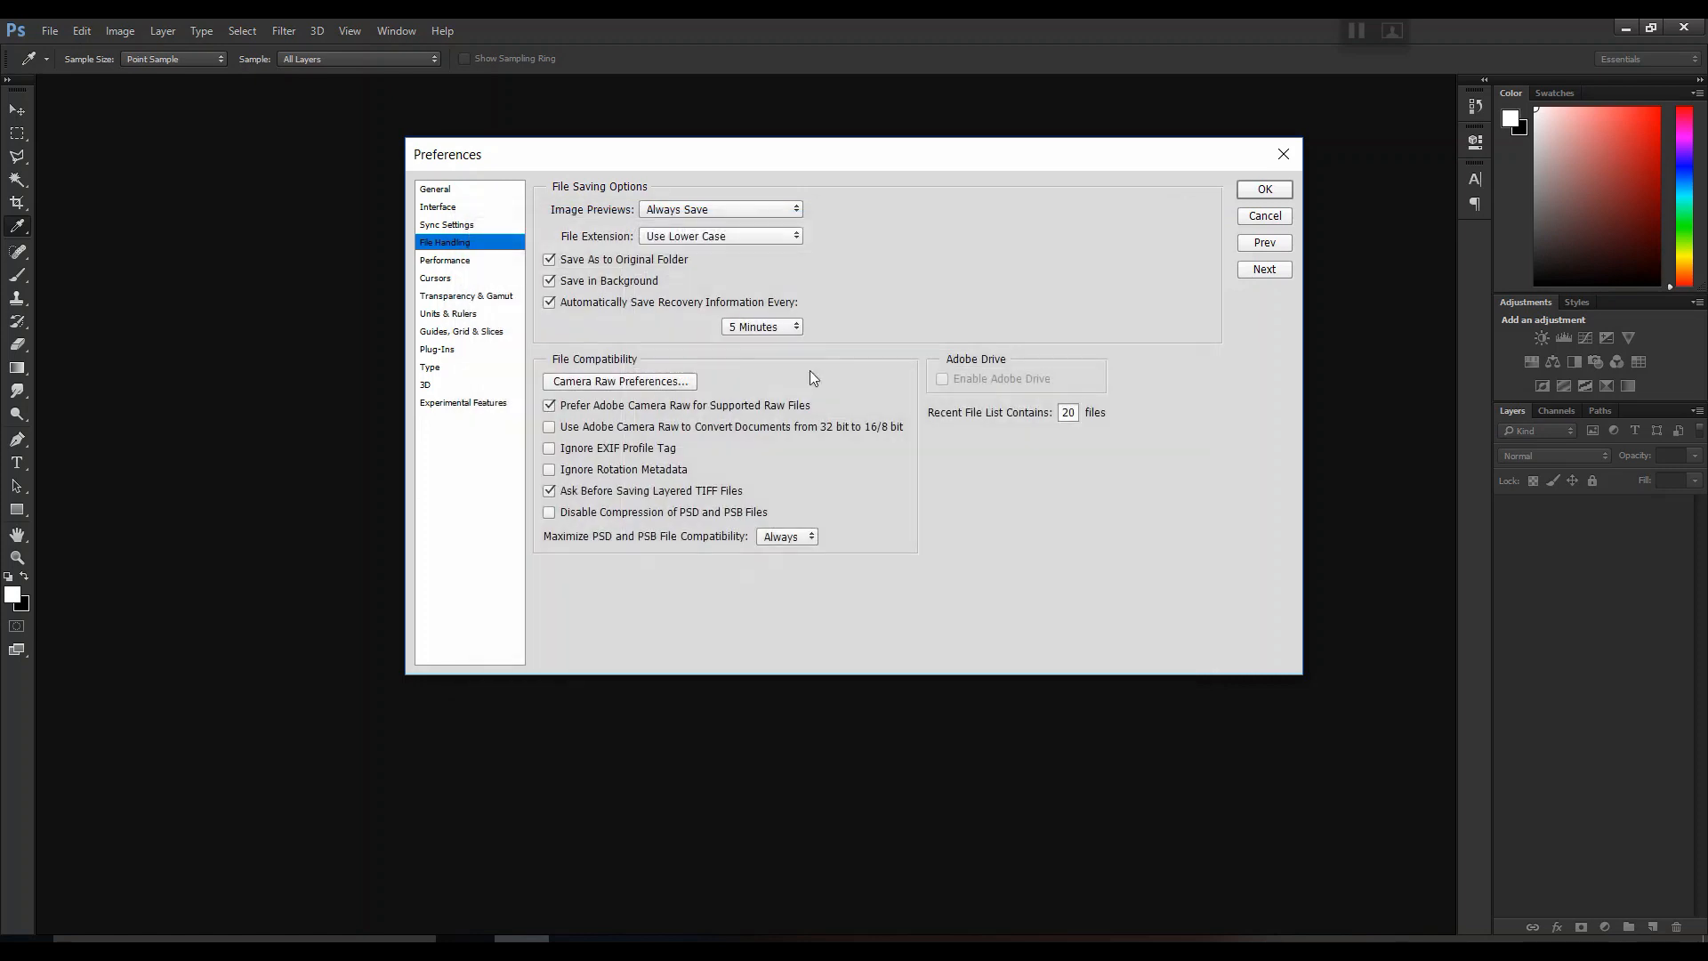
left_click(1261, 190)
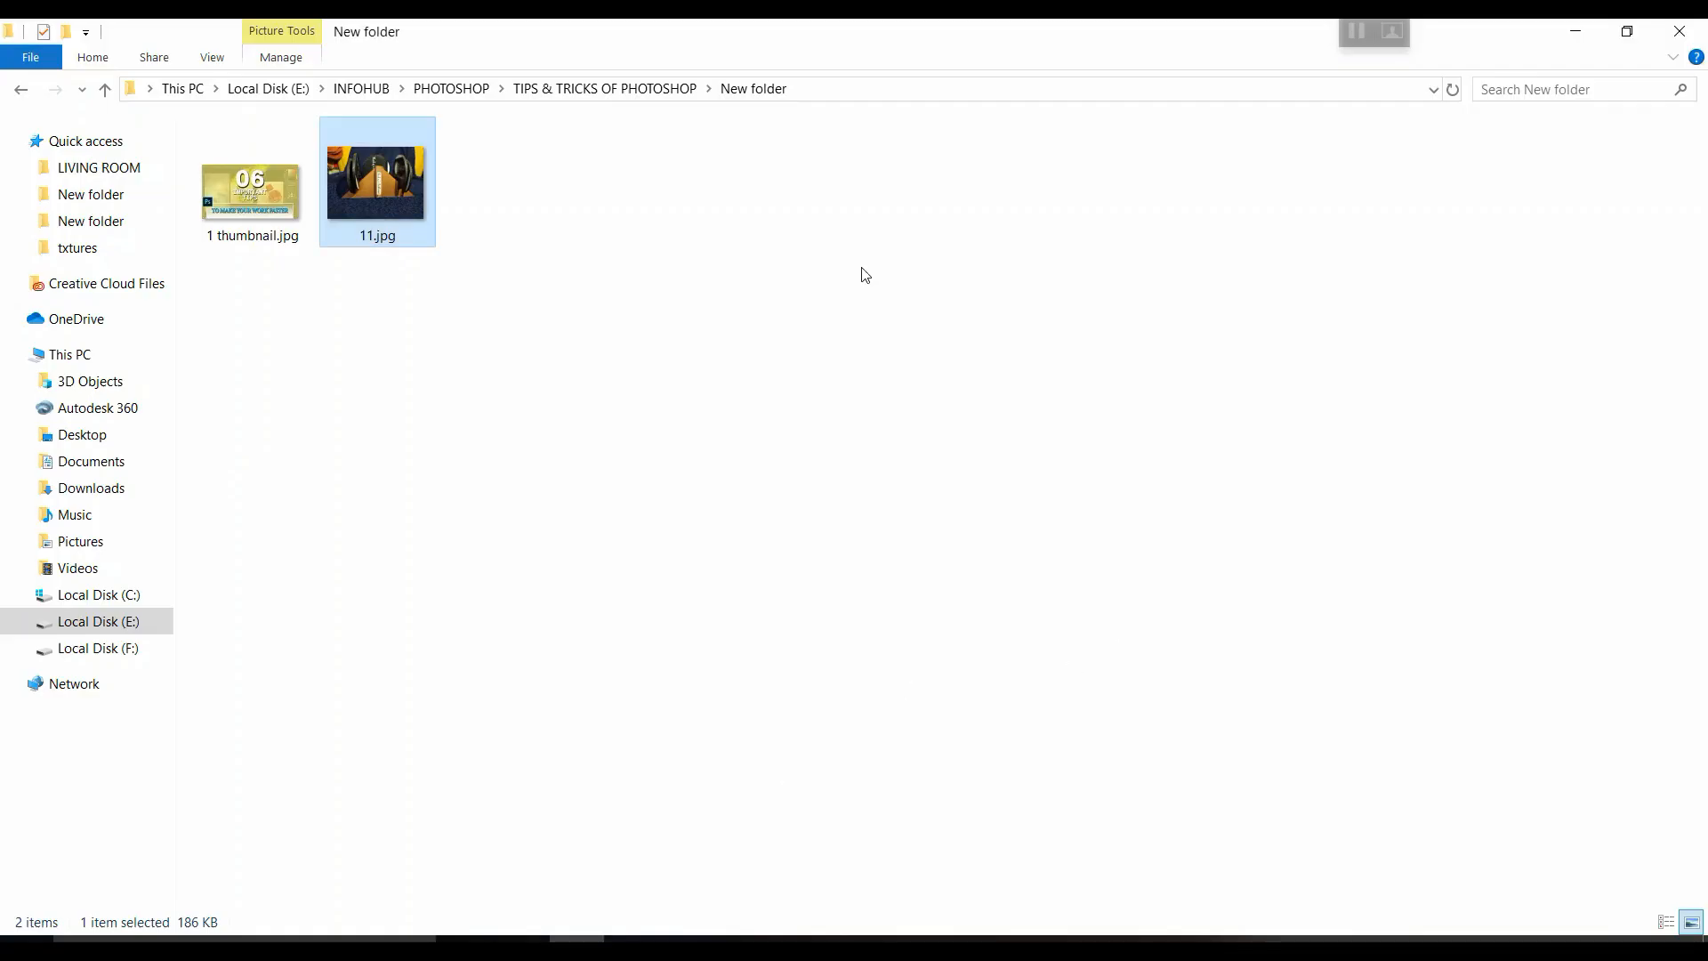
Open 11.jpg from the New folder through Camera Raw as a Photoshop document.
left_click_drag(388, 173, 659, 617)
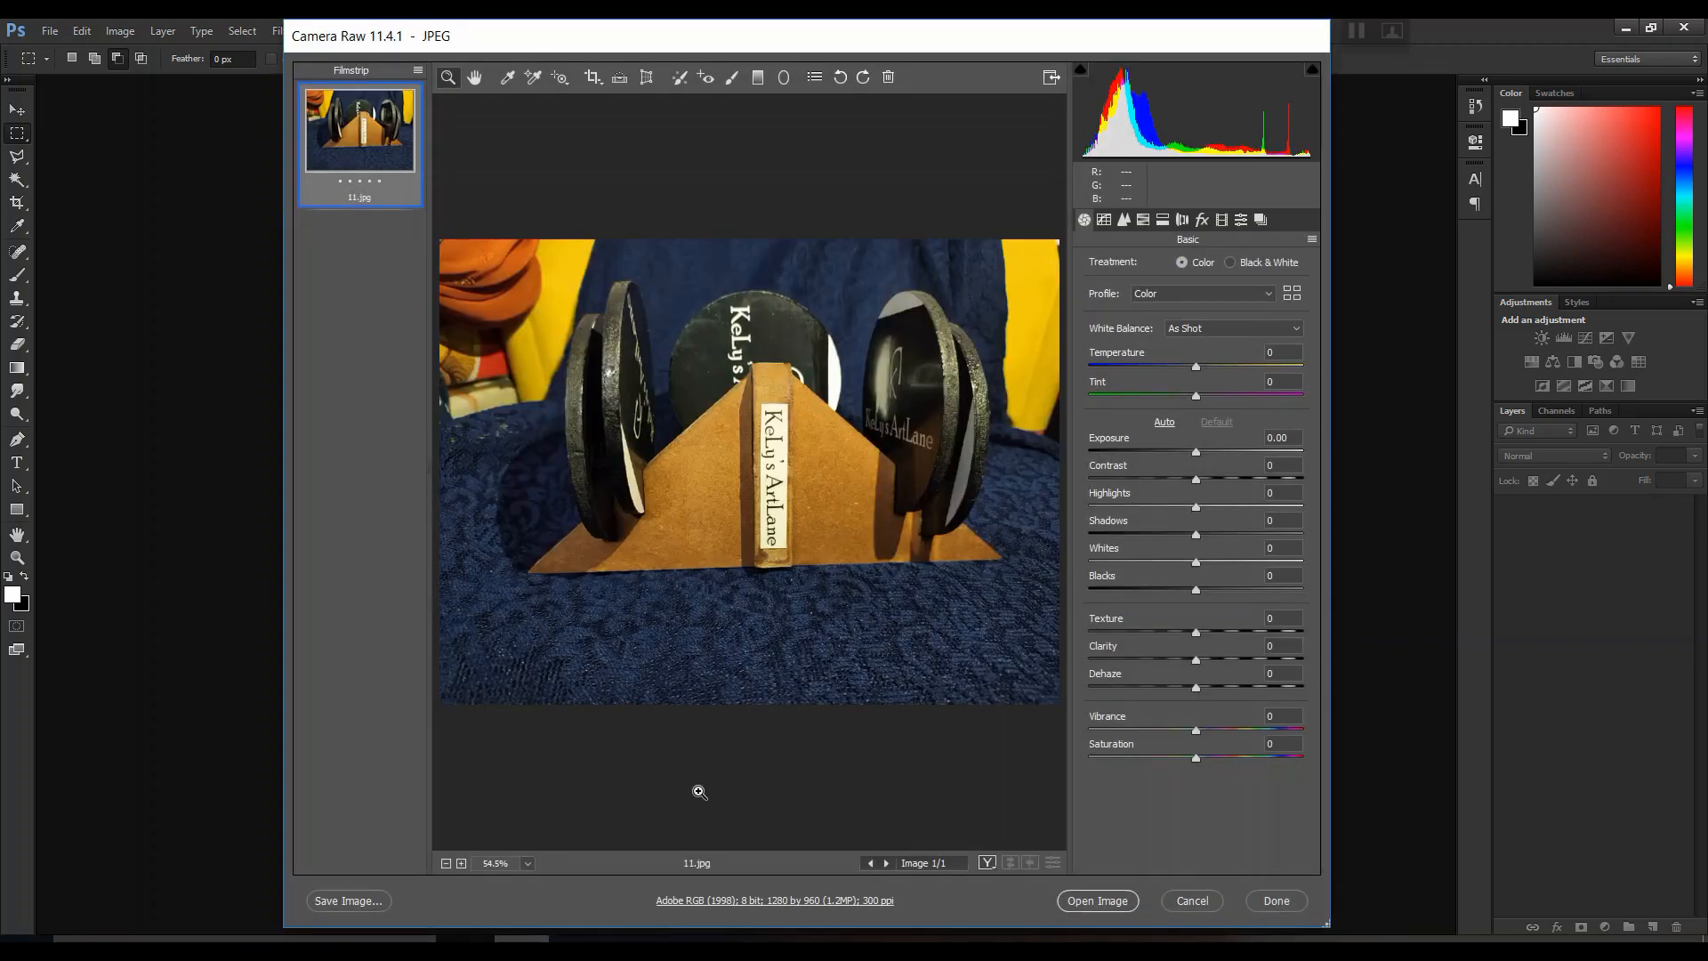
left_click_drag(798, 28, 824, 57)
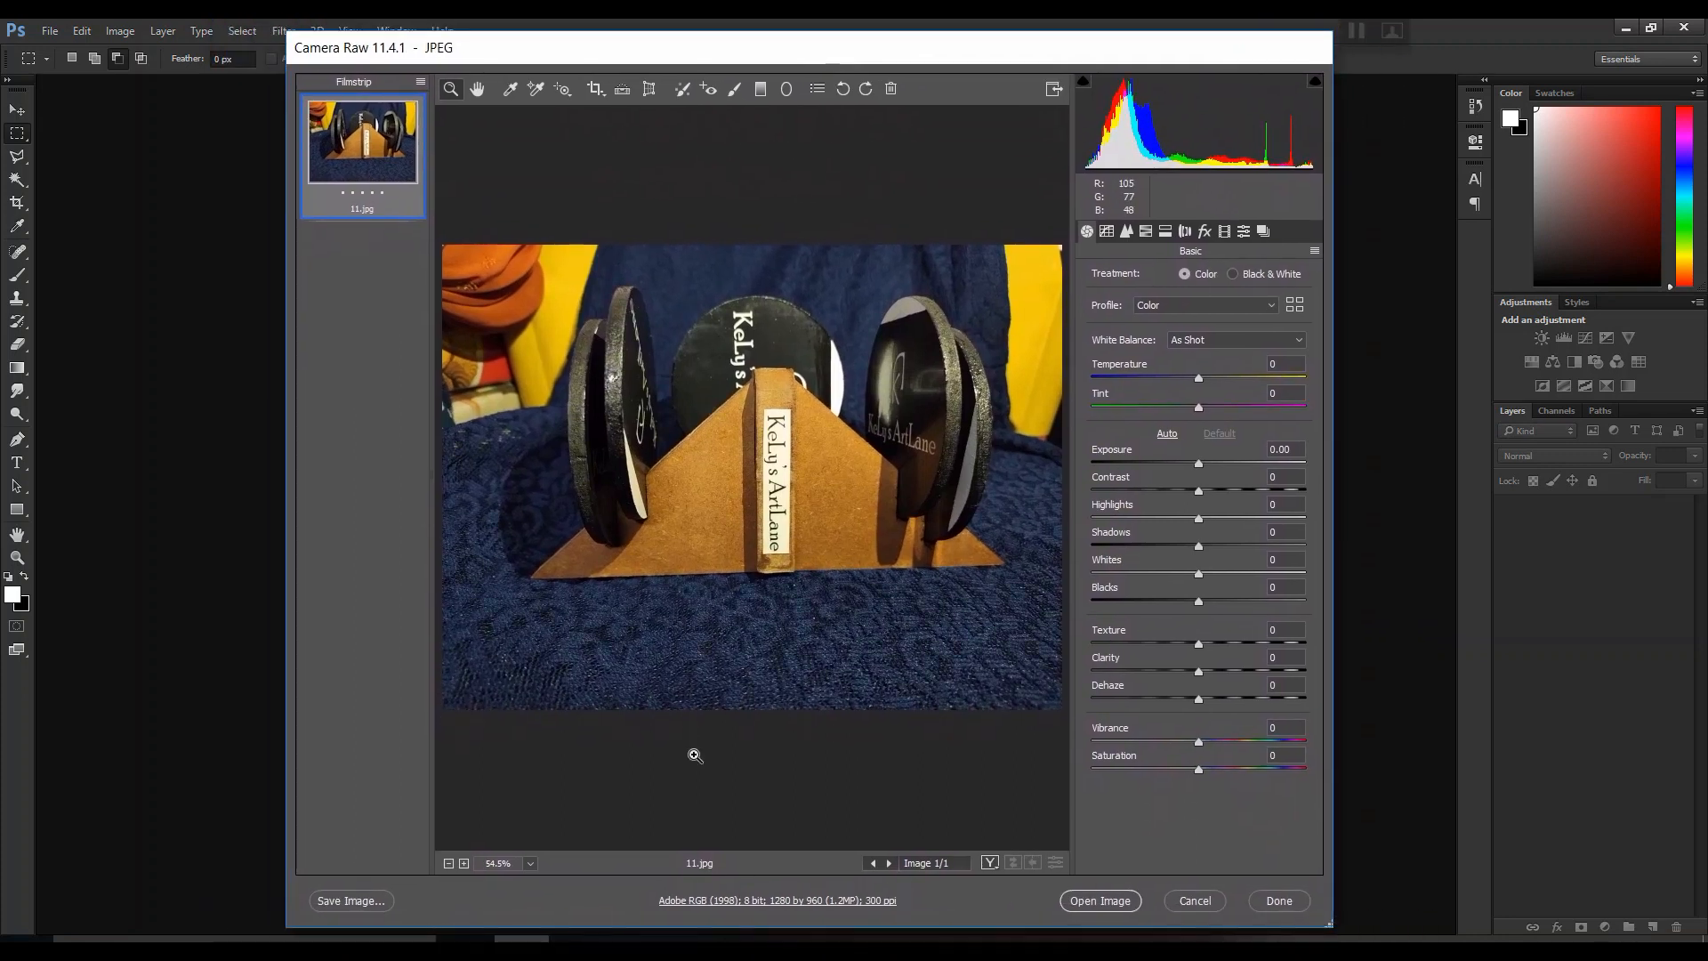
left_click(1100, 903)
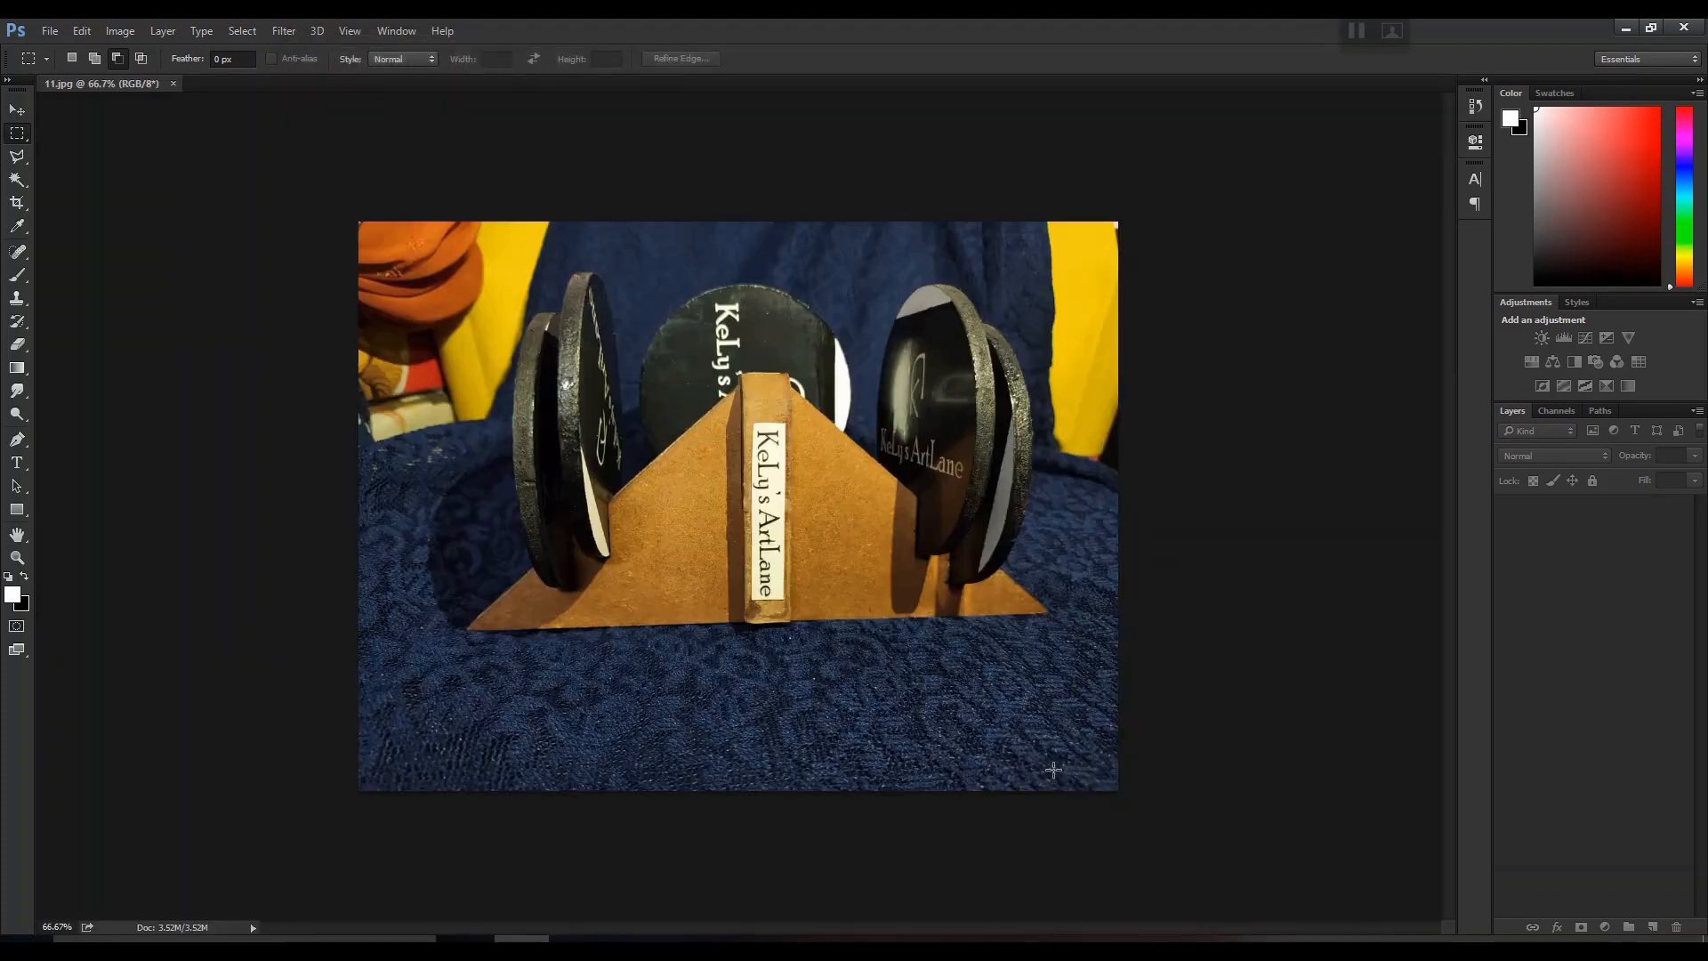
scroll(733, 524, "up", 3)
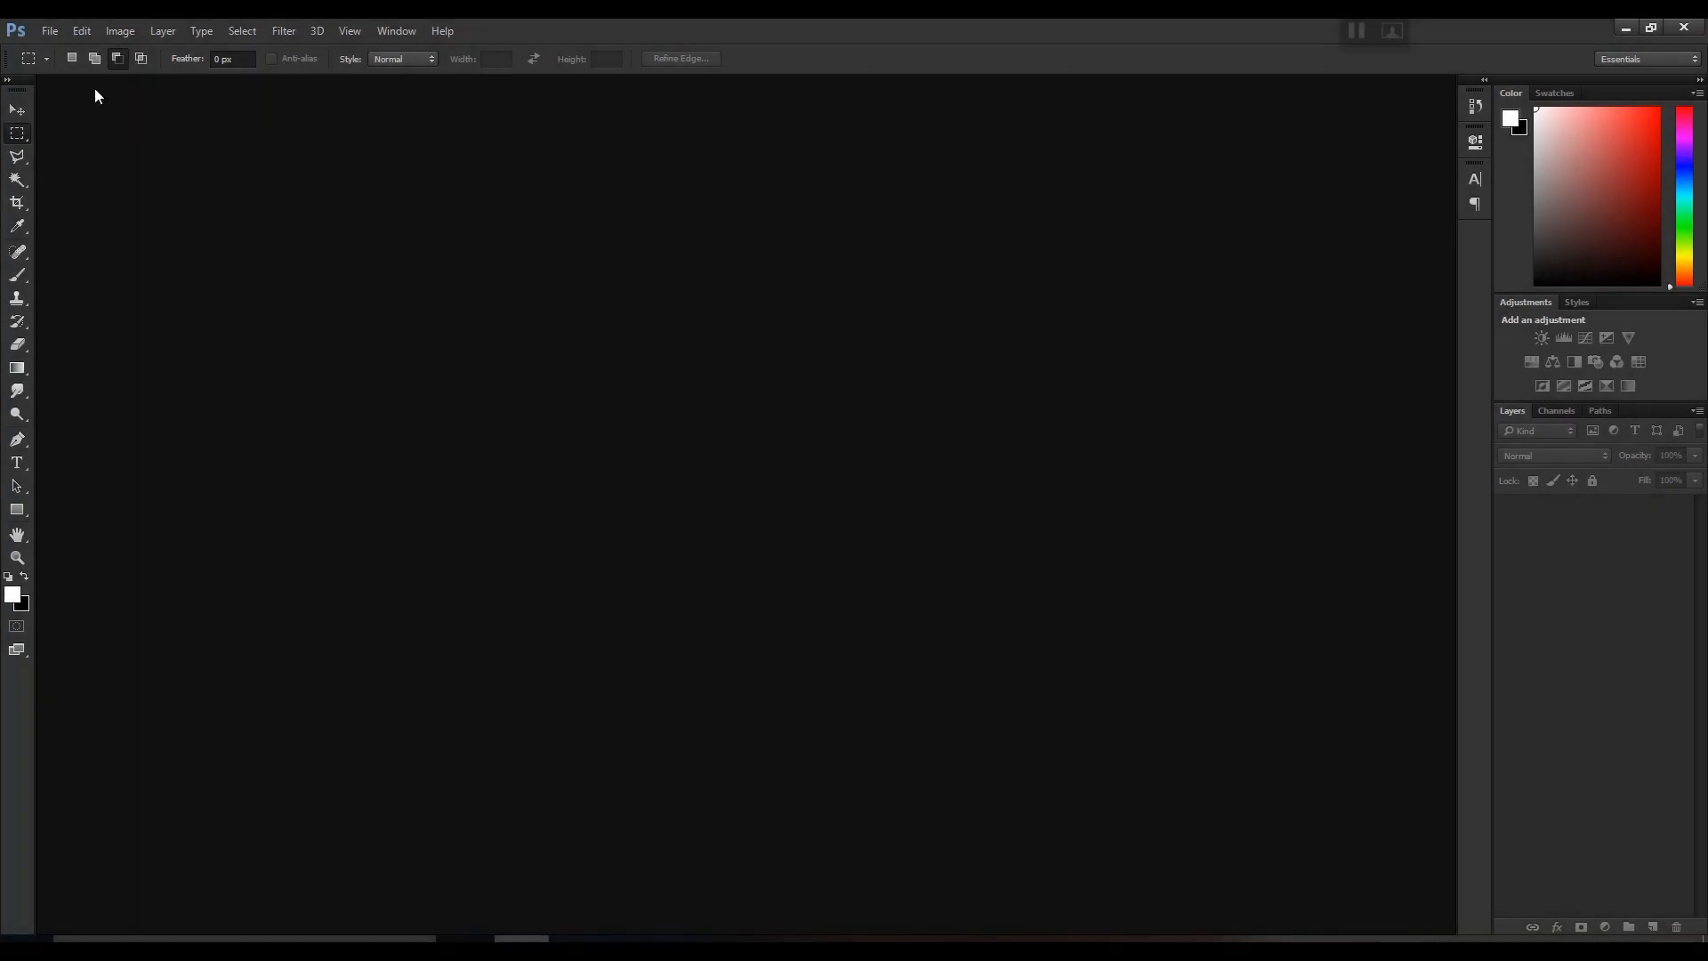
Open the Performance preferences and review the memory usage settings.
left_click(83, 31)
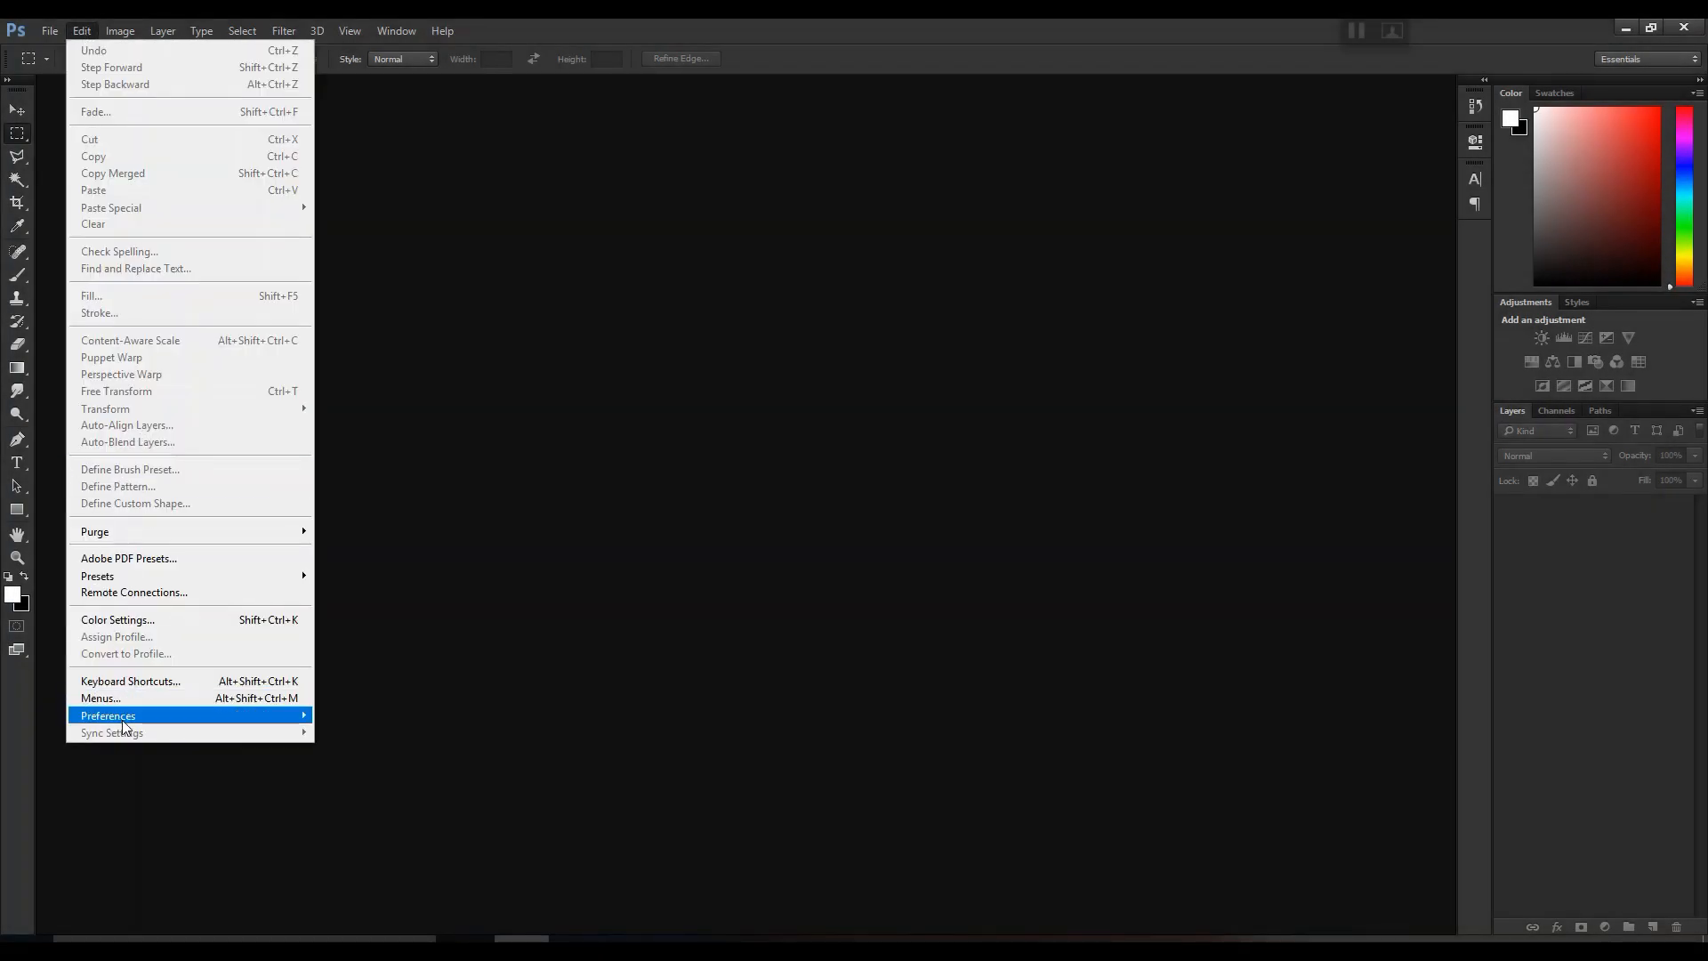
mouse_move(128, 720)
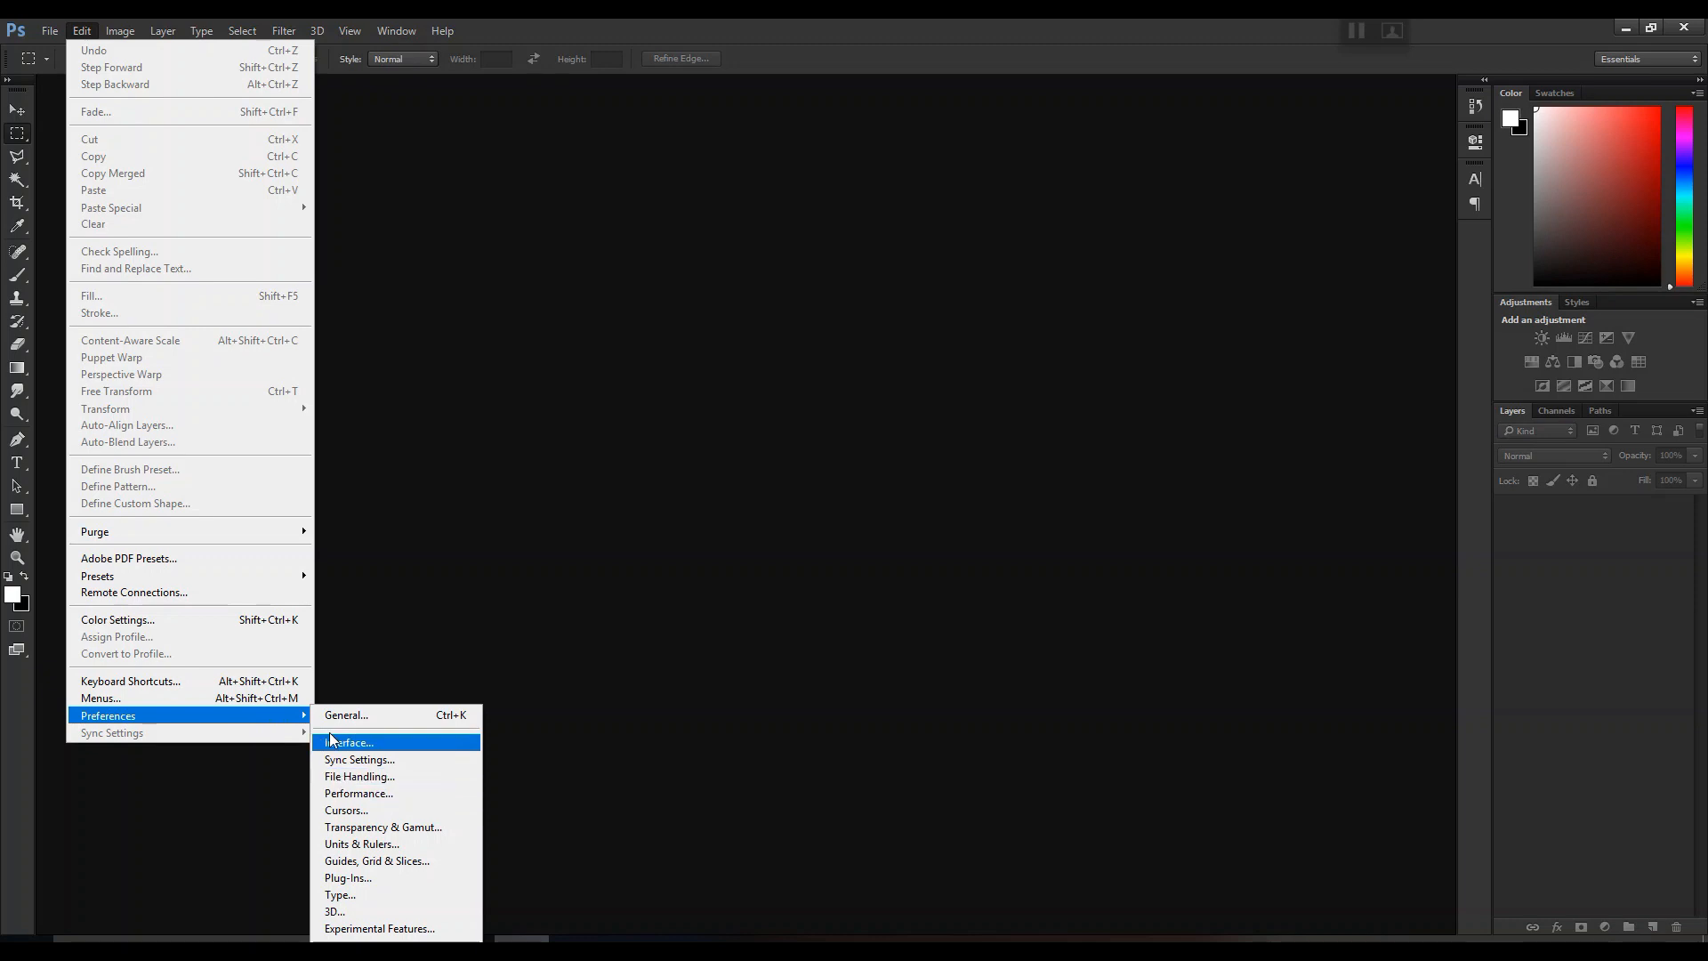
mouse_move(278, 717)
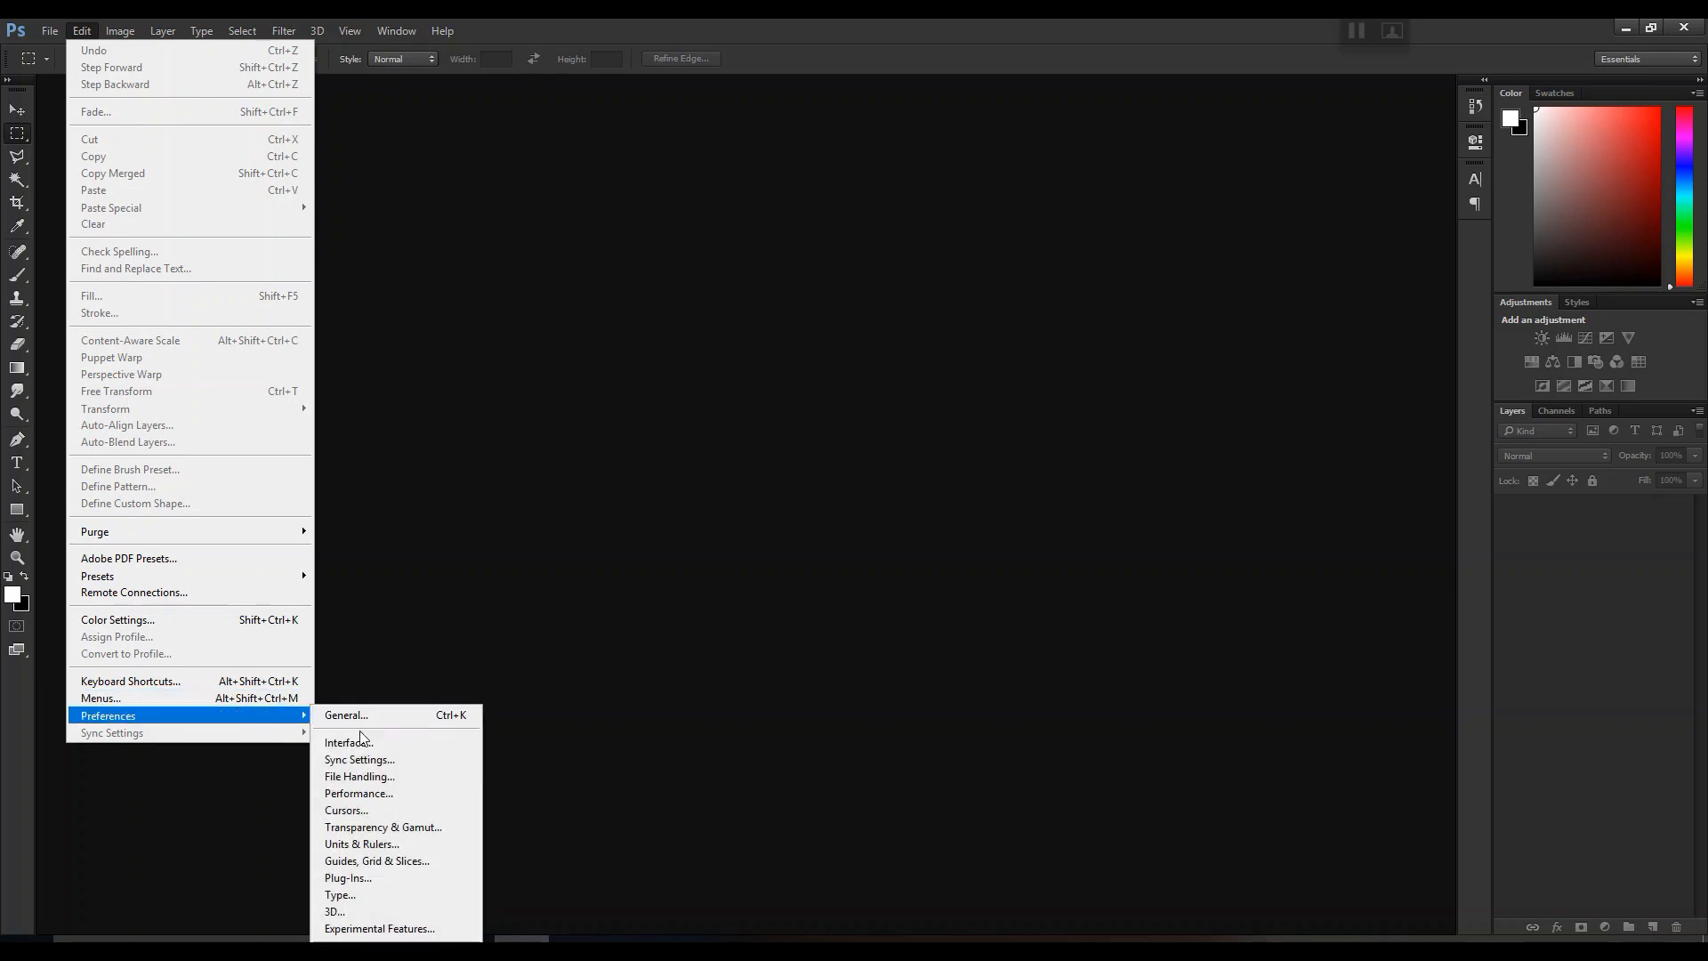
left_click(363, 794)
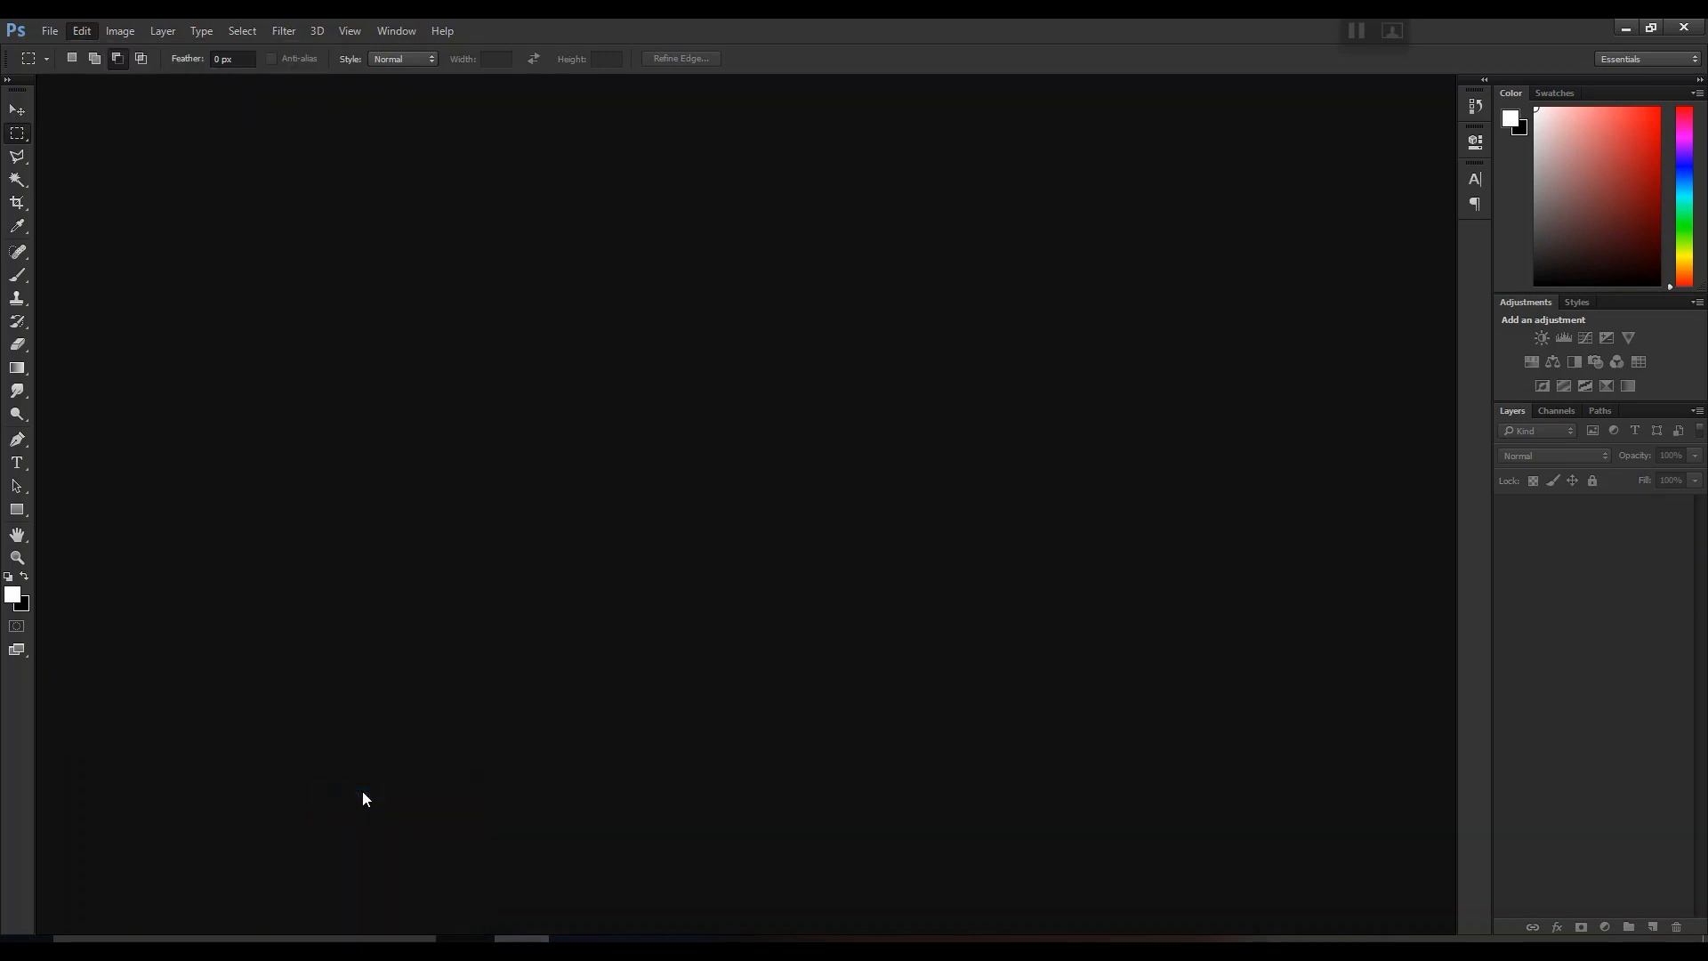
left_click_drag(854, 158, 772, 209)
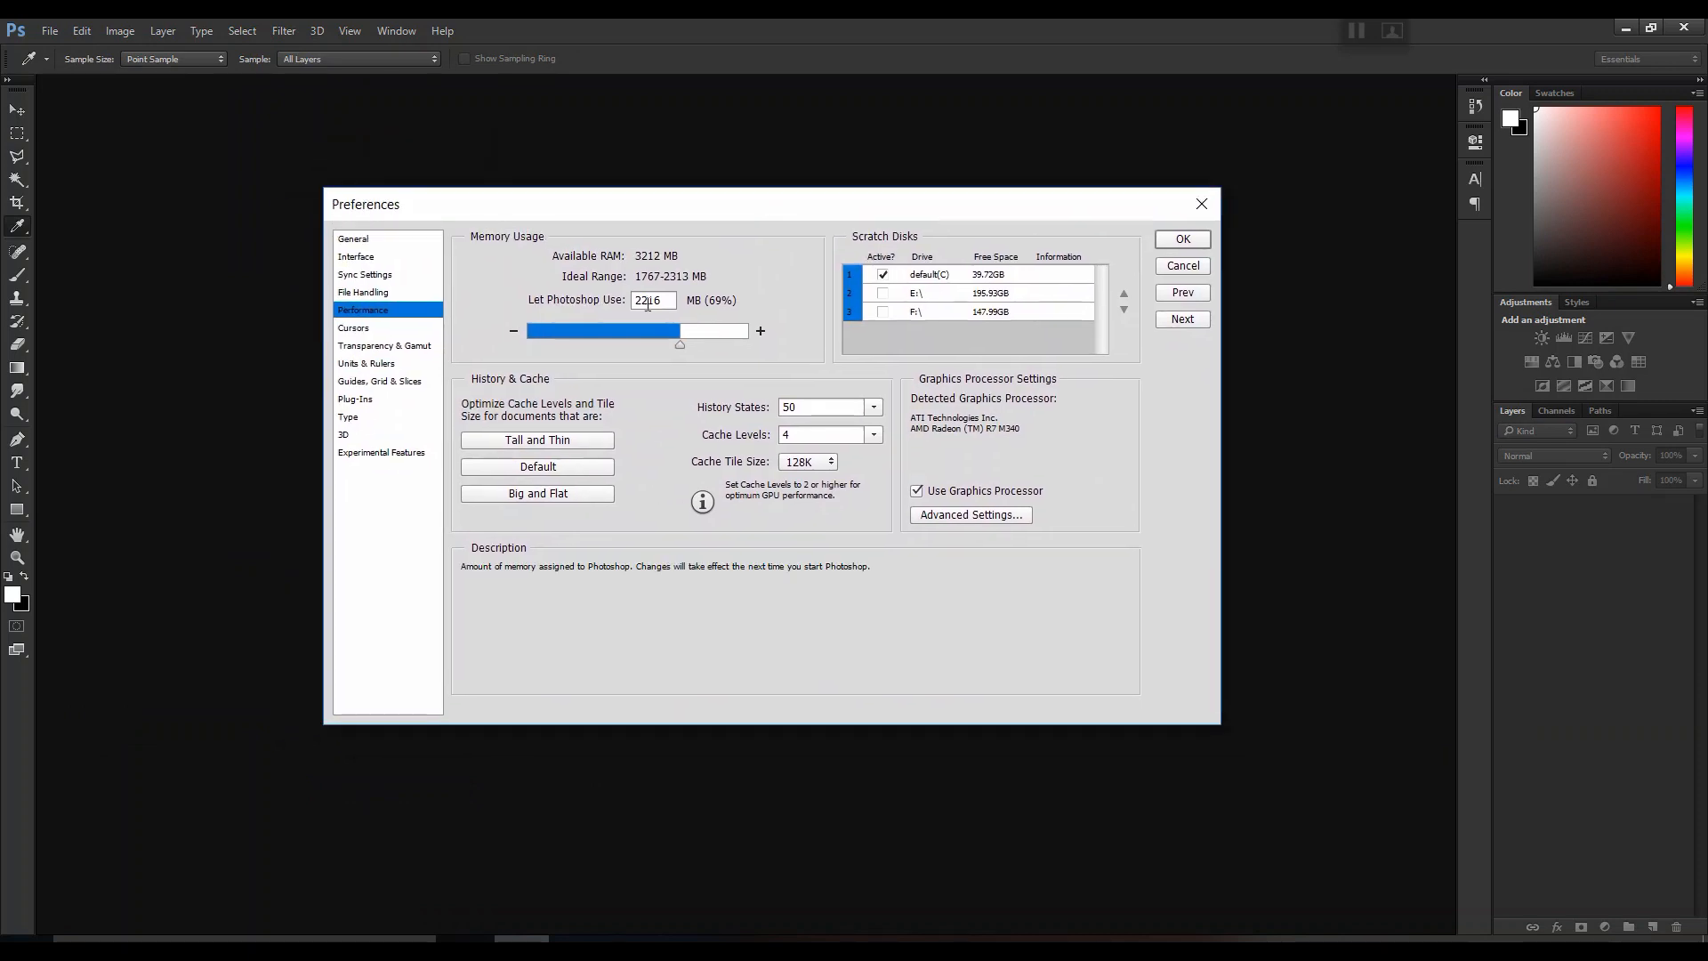
left_click_drag(450, 219, 807, 365)
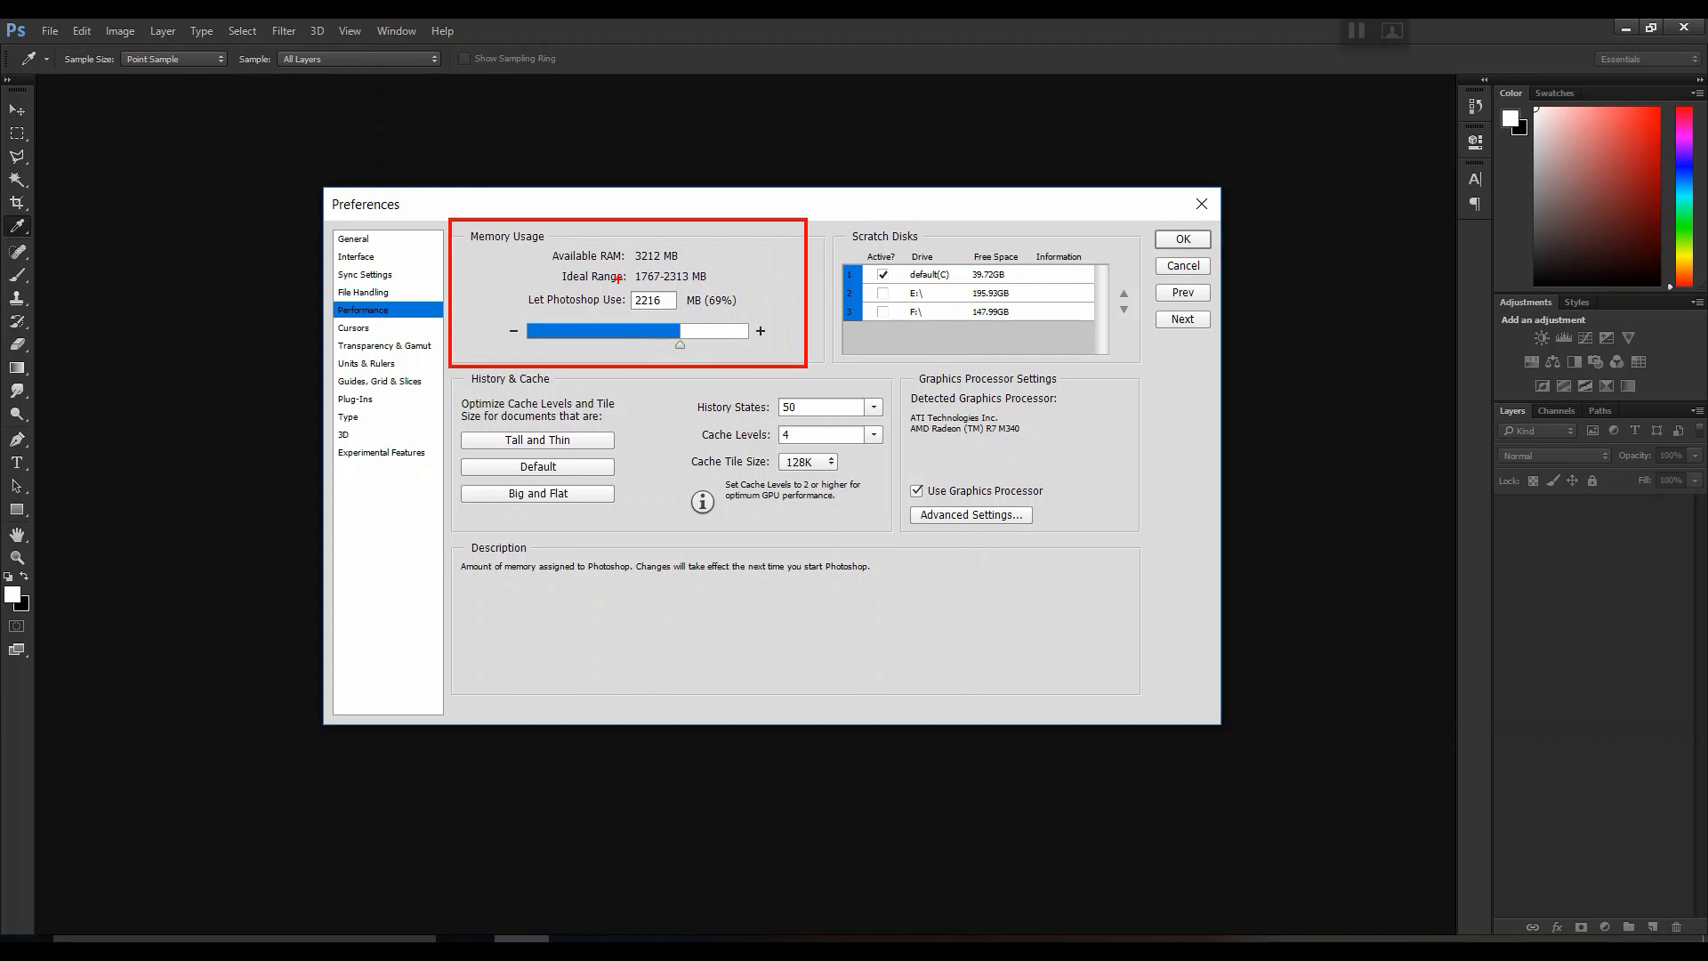
key("Escape")
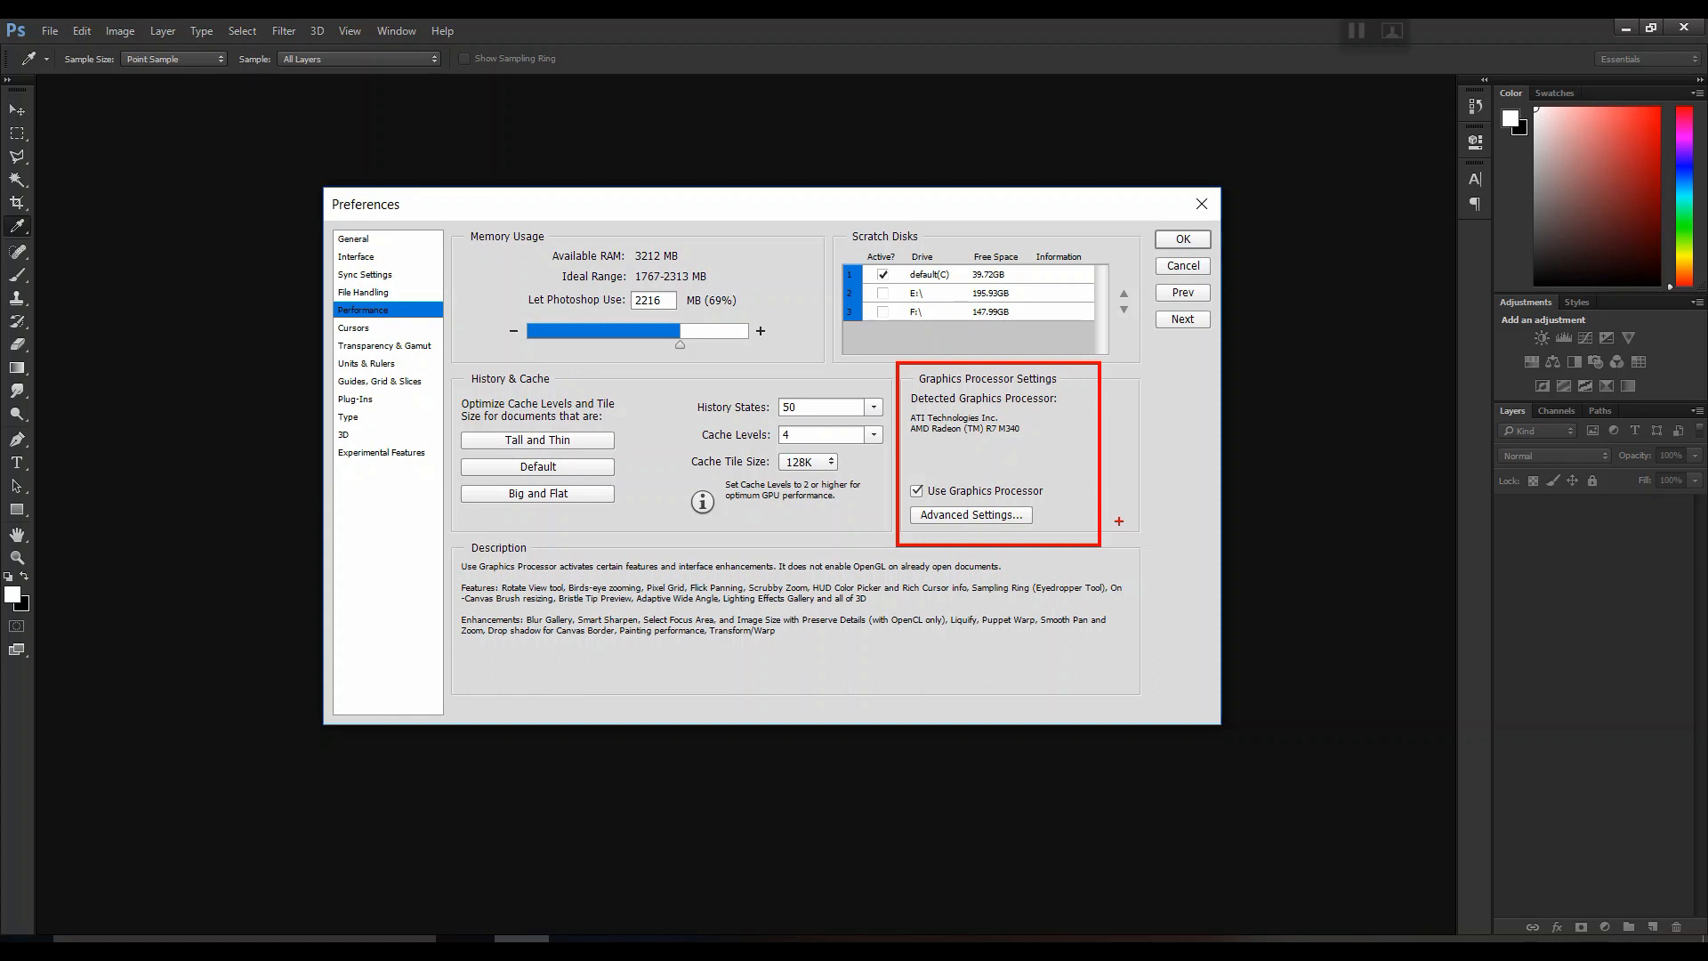
Make sure Use Graphics Processor is enabled, set History States to 20, and apply the Performance preferences.
left_click(917, 492)
left_click(918, 495)
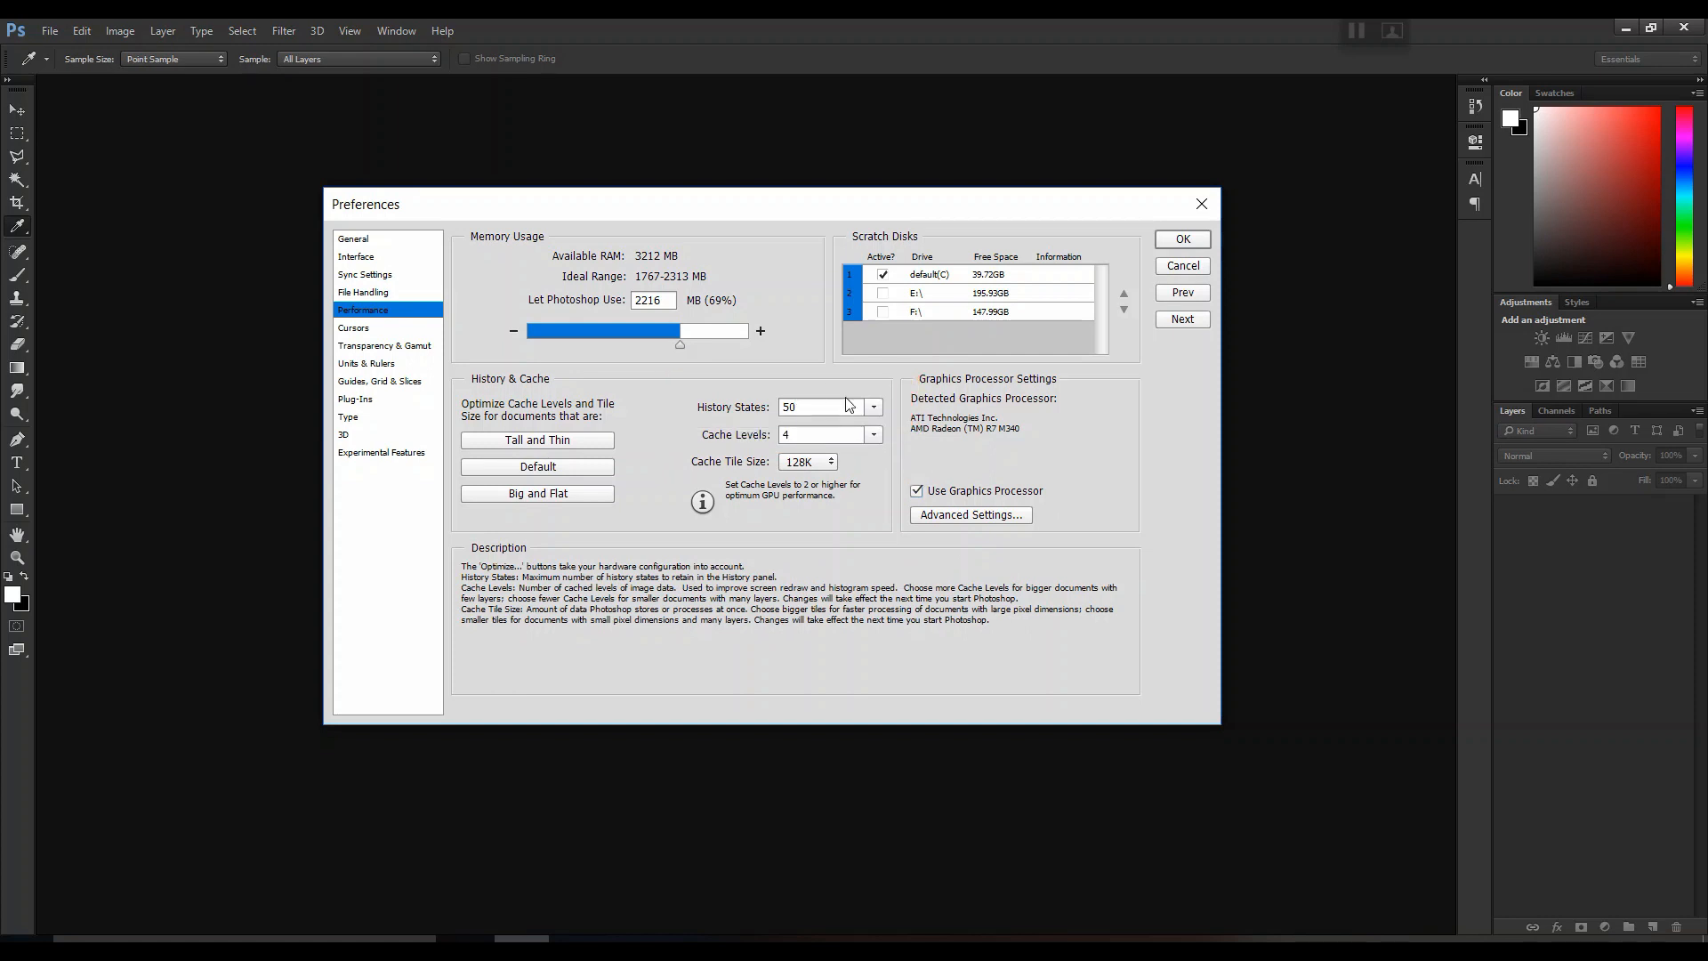
left_click(874, 409)
left_click_drag(869, 429, 856, 427)
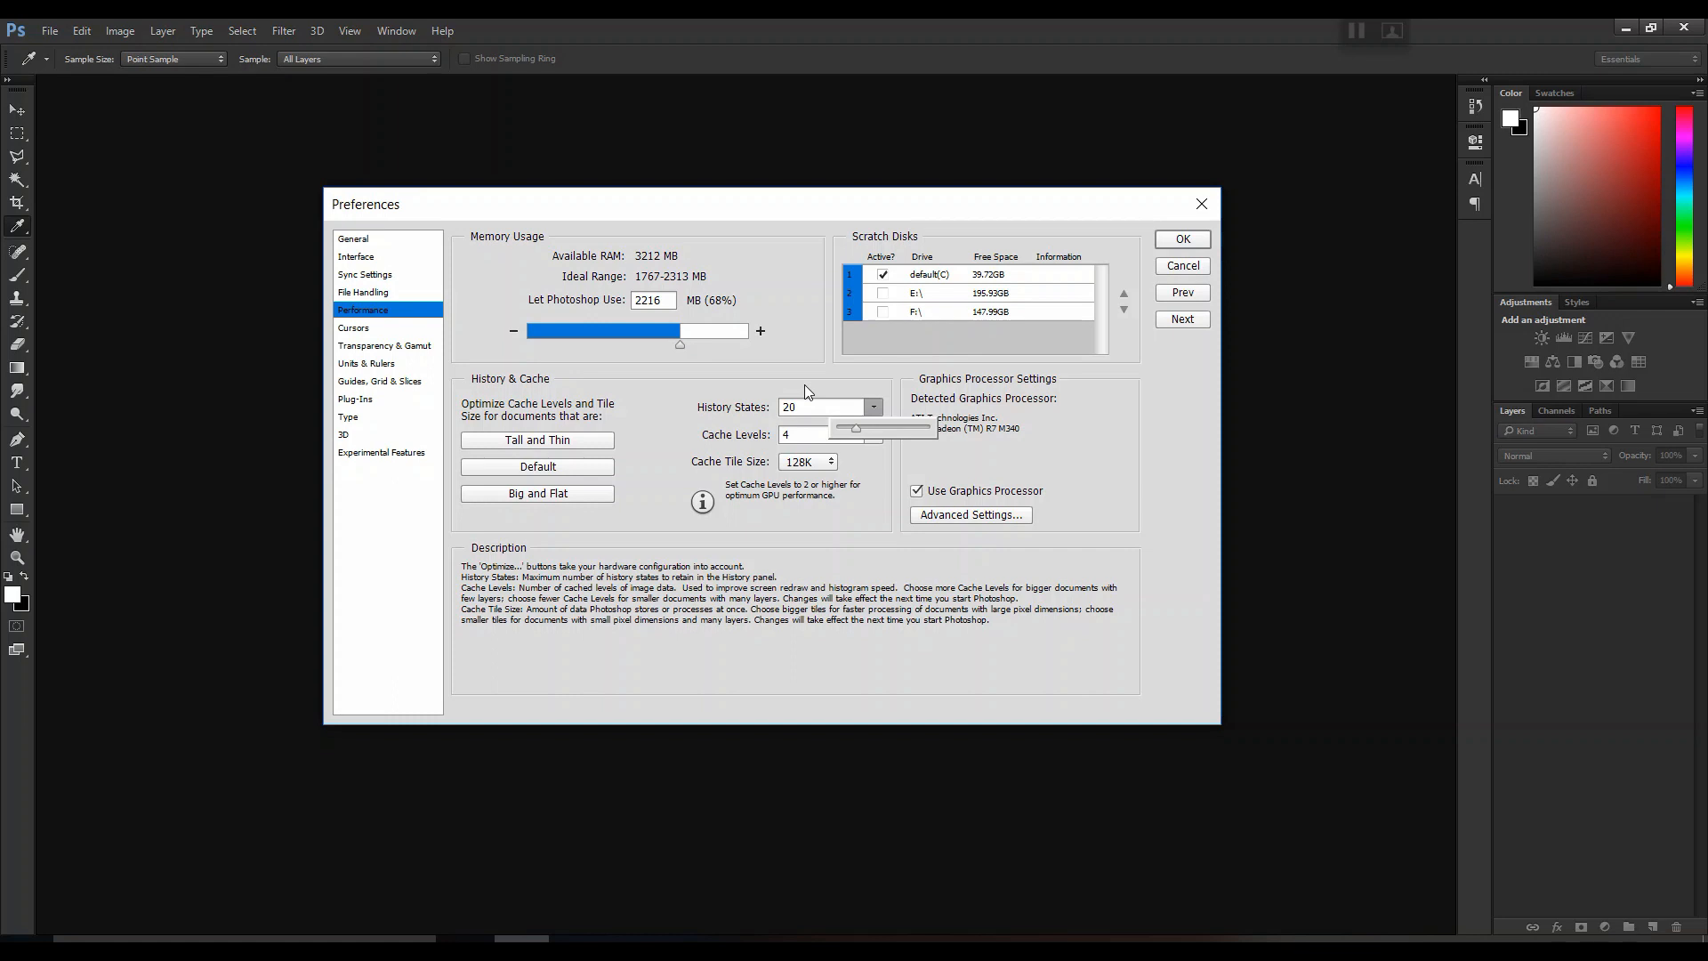
left_click(804, 384)
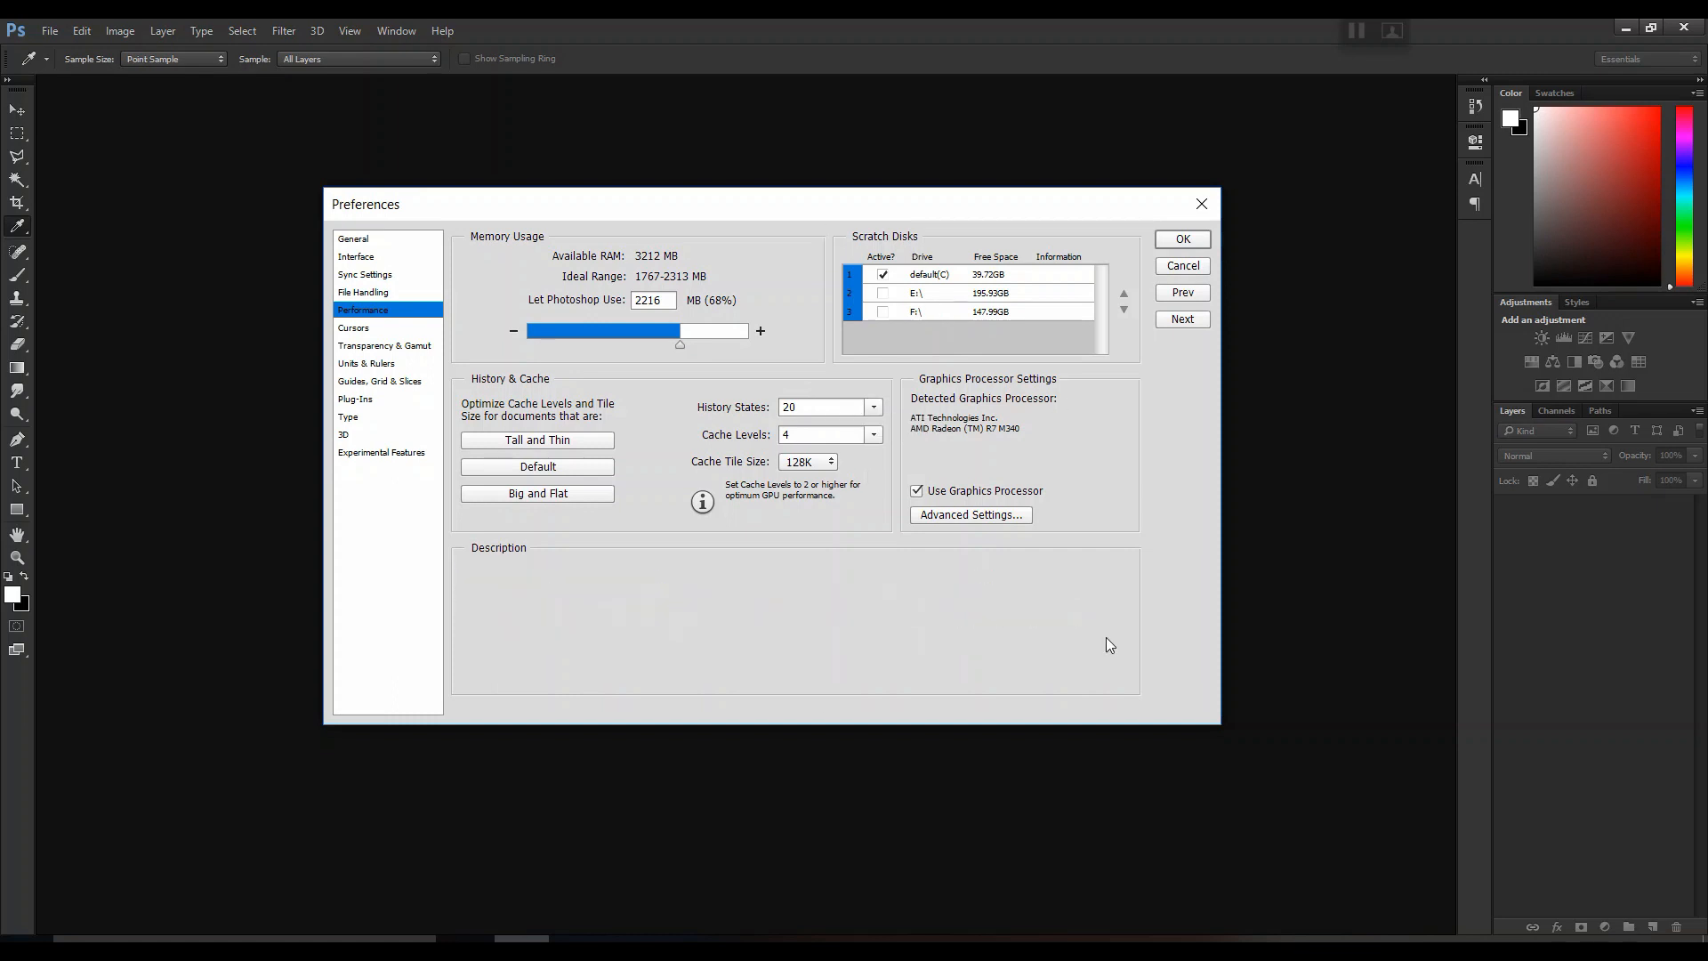
left_click(1171, 244)
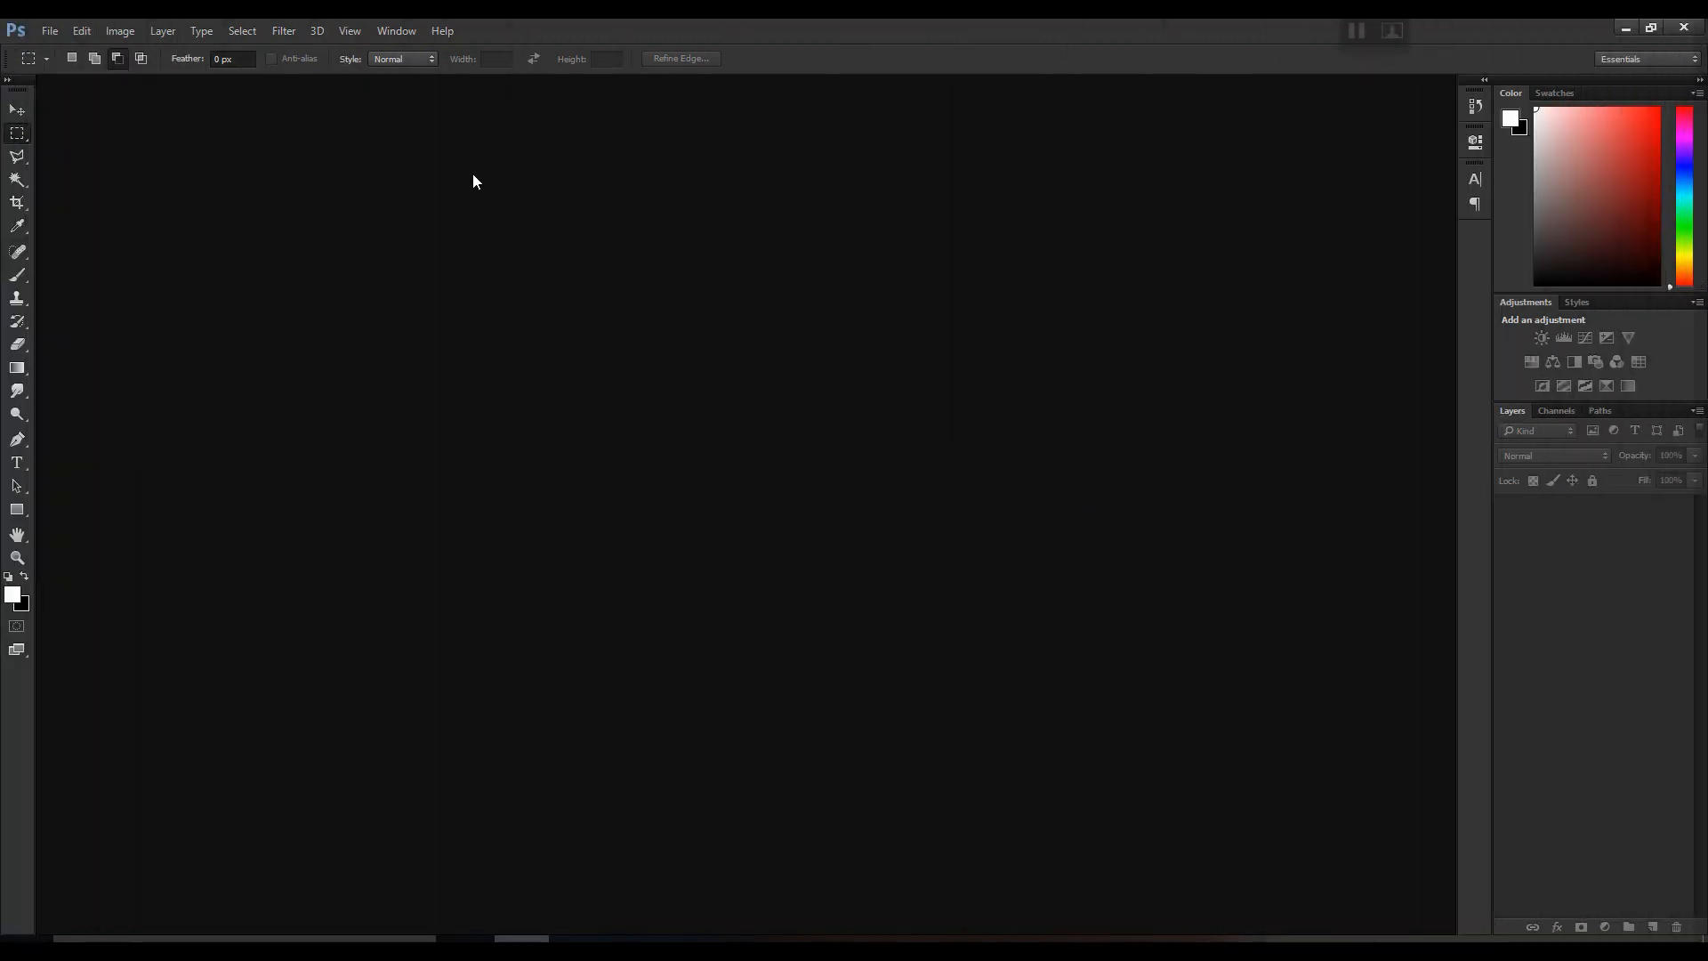
In the File Handling preferences, enable automatically saving recovery information every 5 Minutes and apply the preferences.
left_click(69, 34)
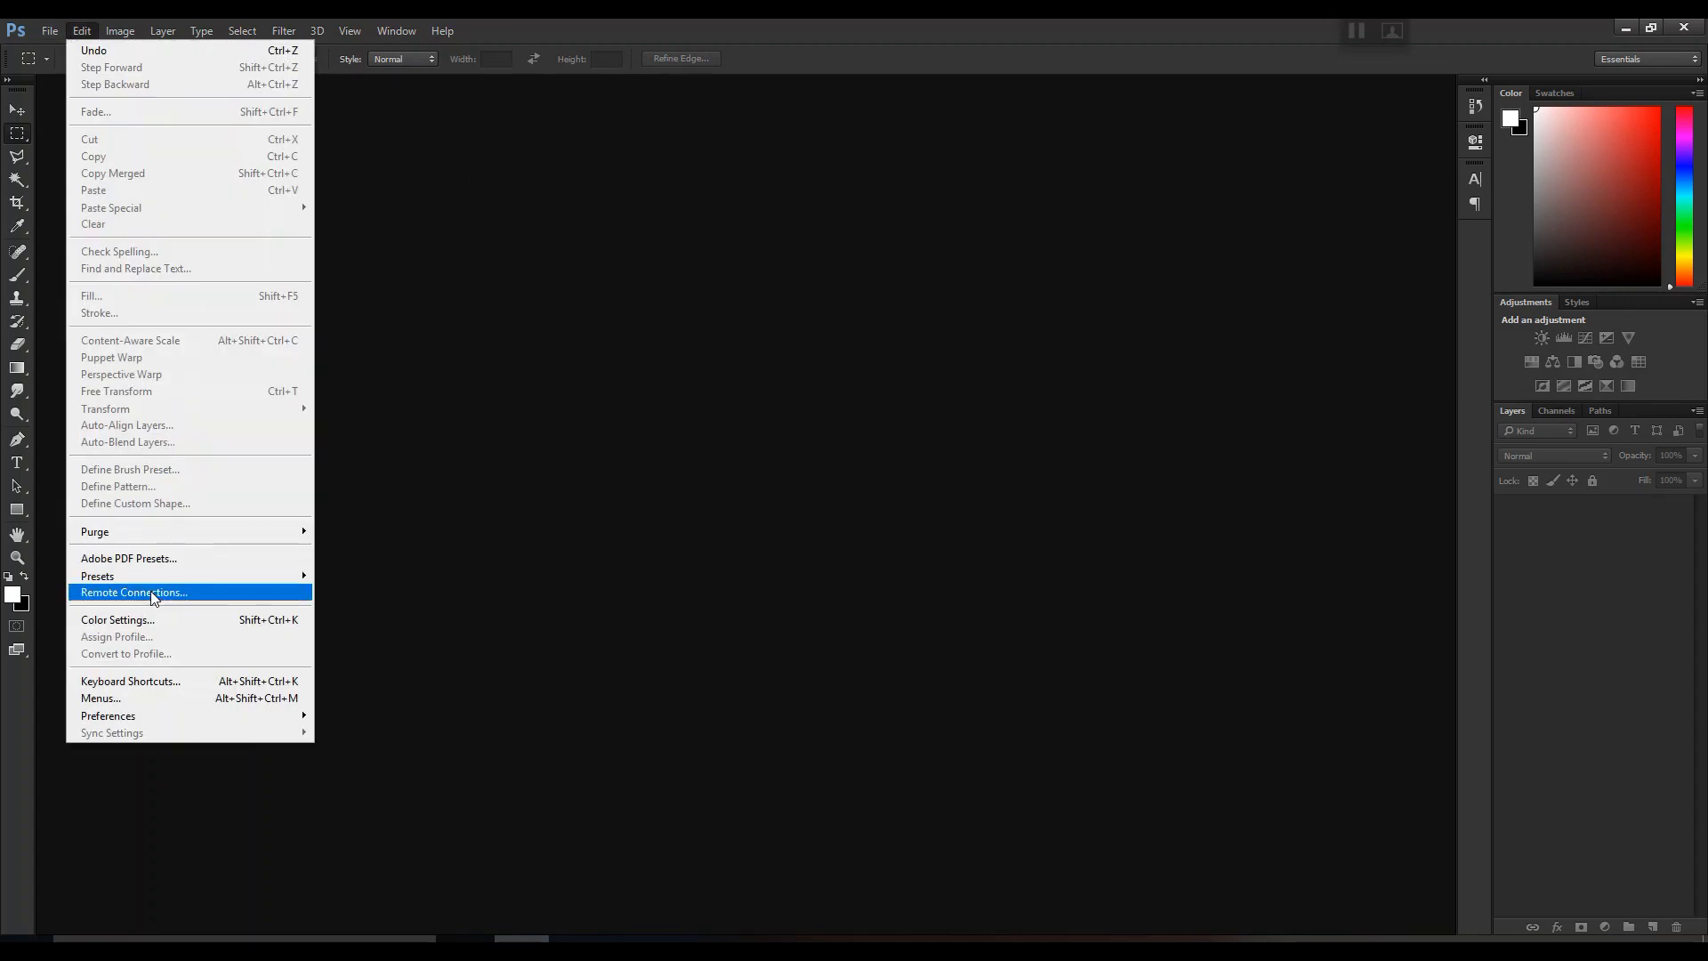
mouse_move(158, 712)
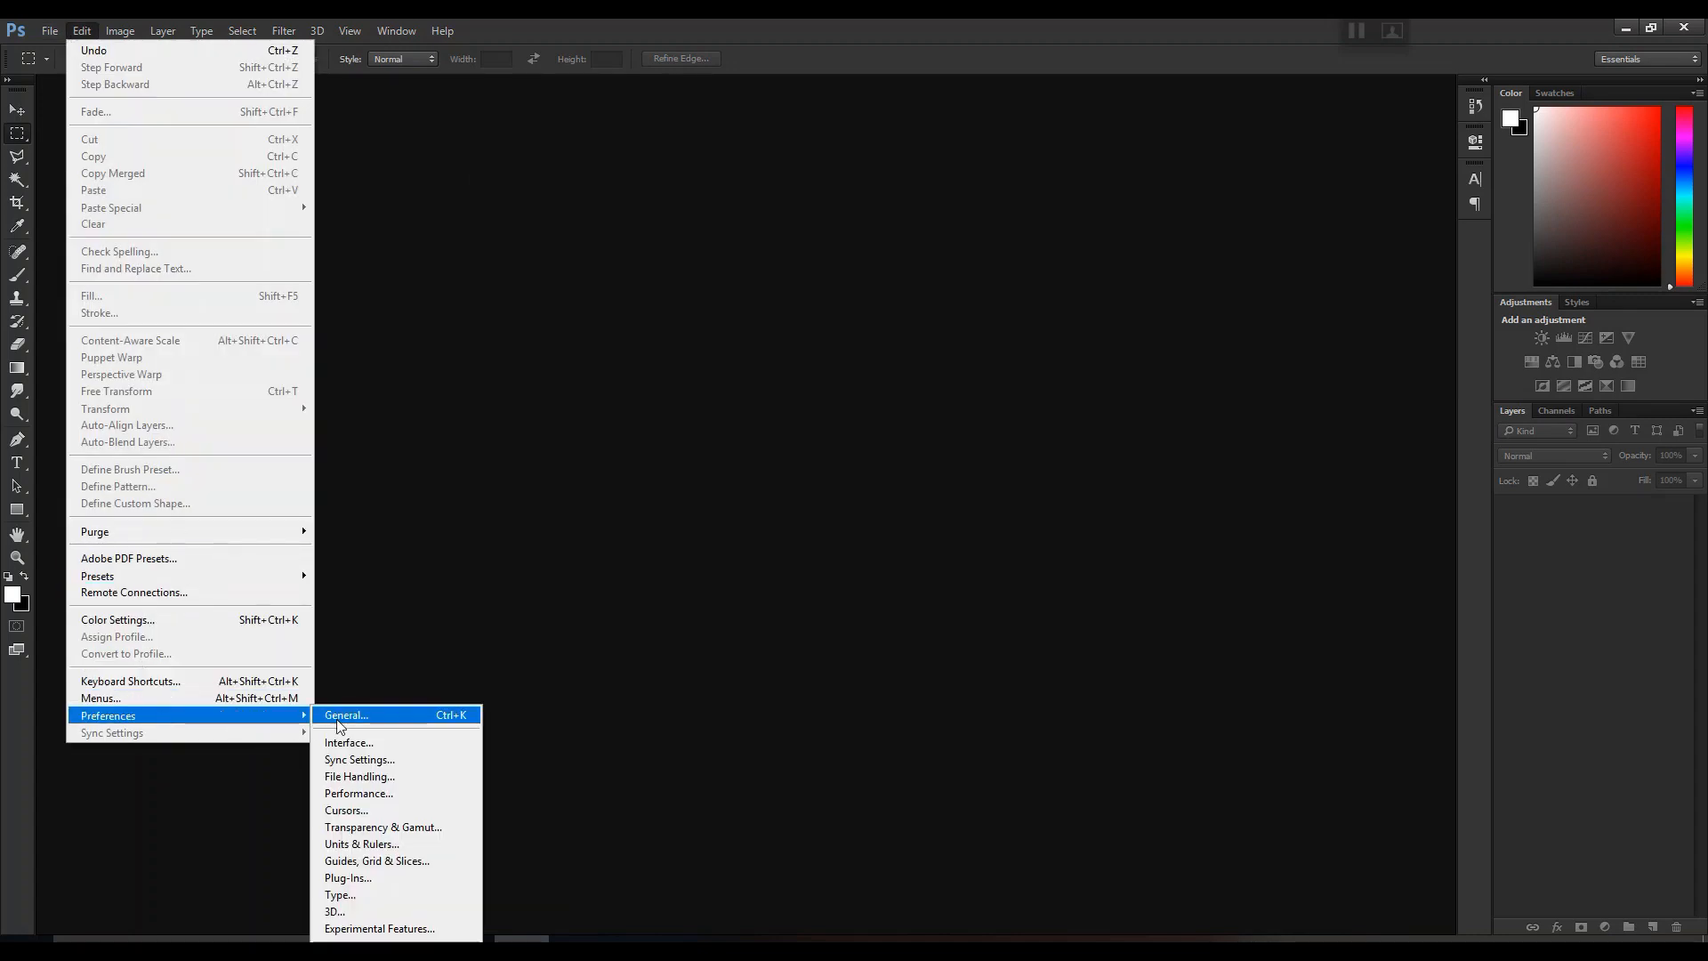
left_click(427, 723)
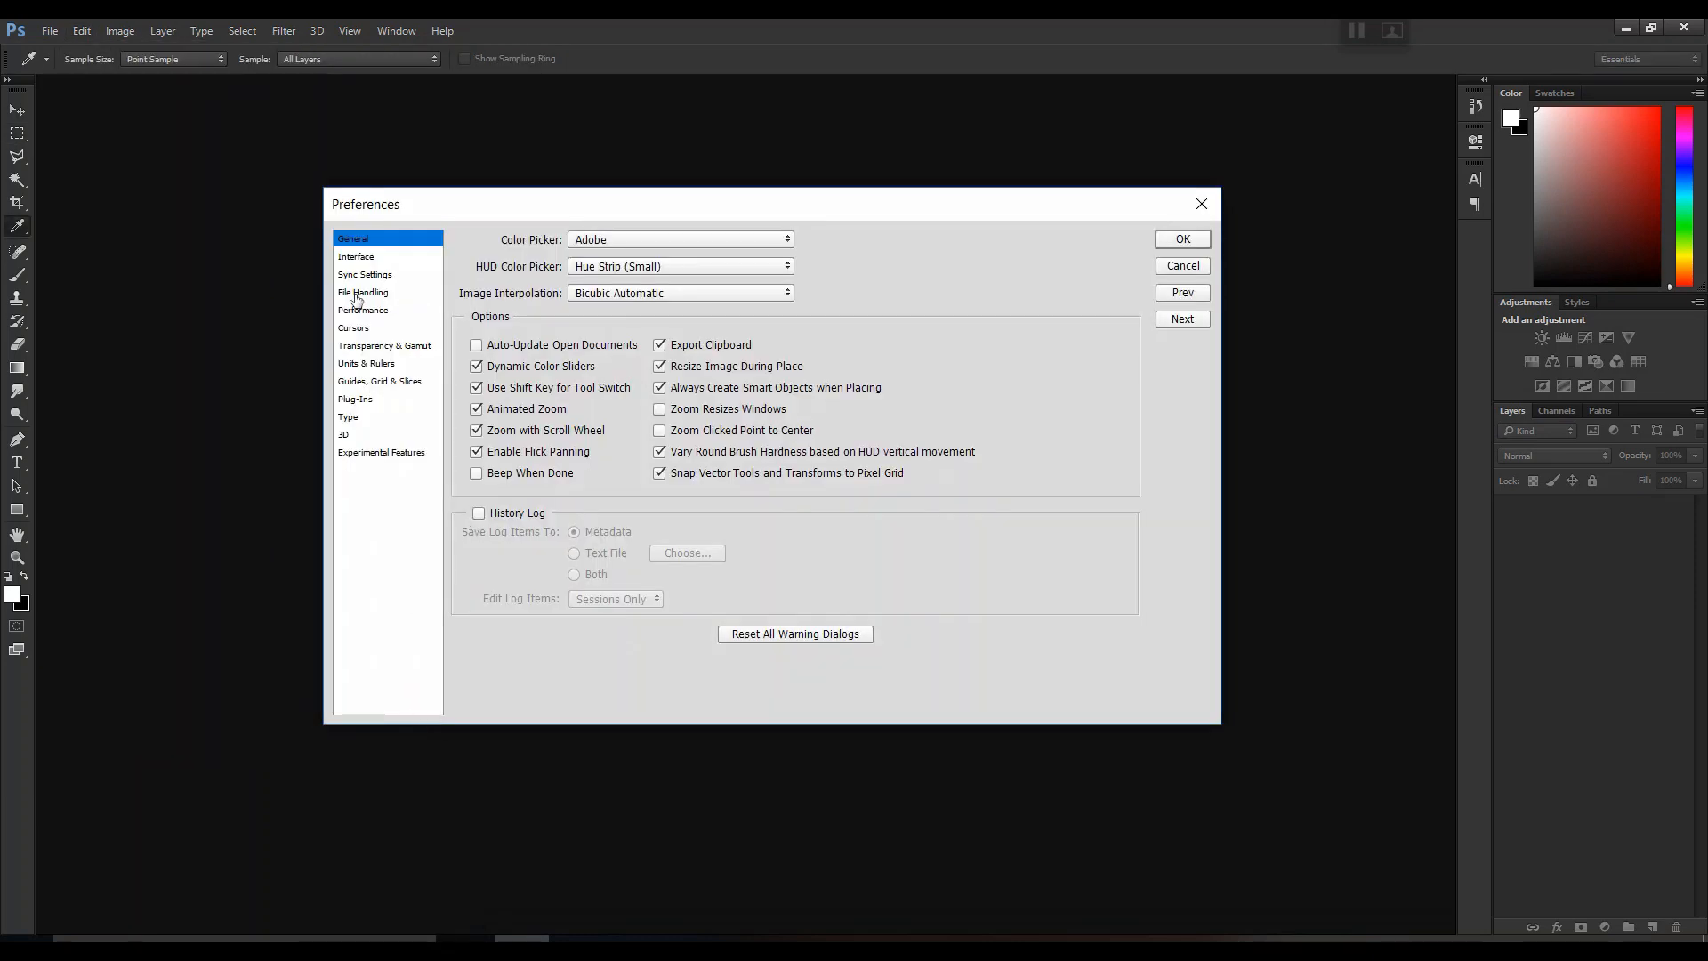
left_click(384, 297)
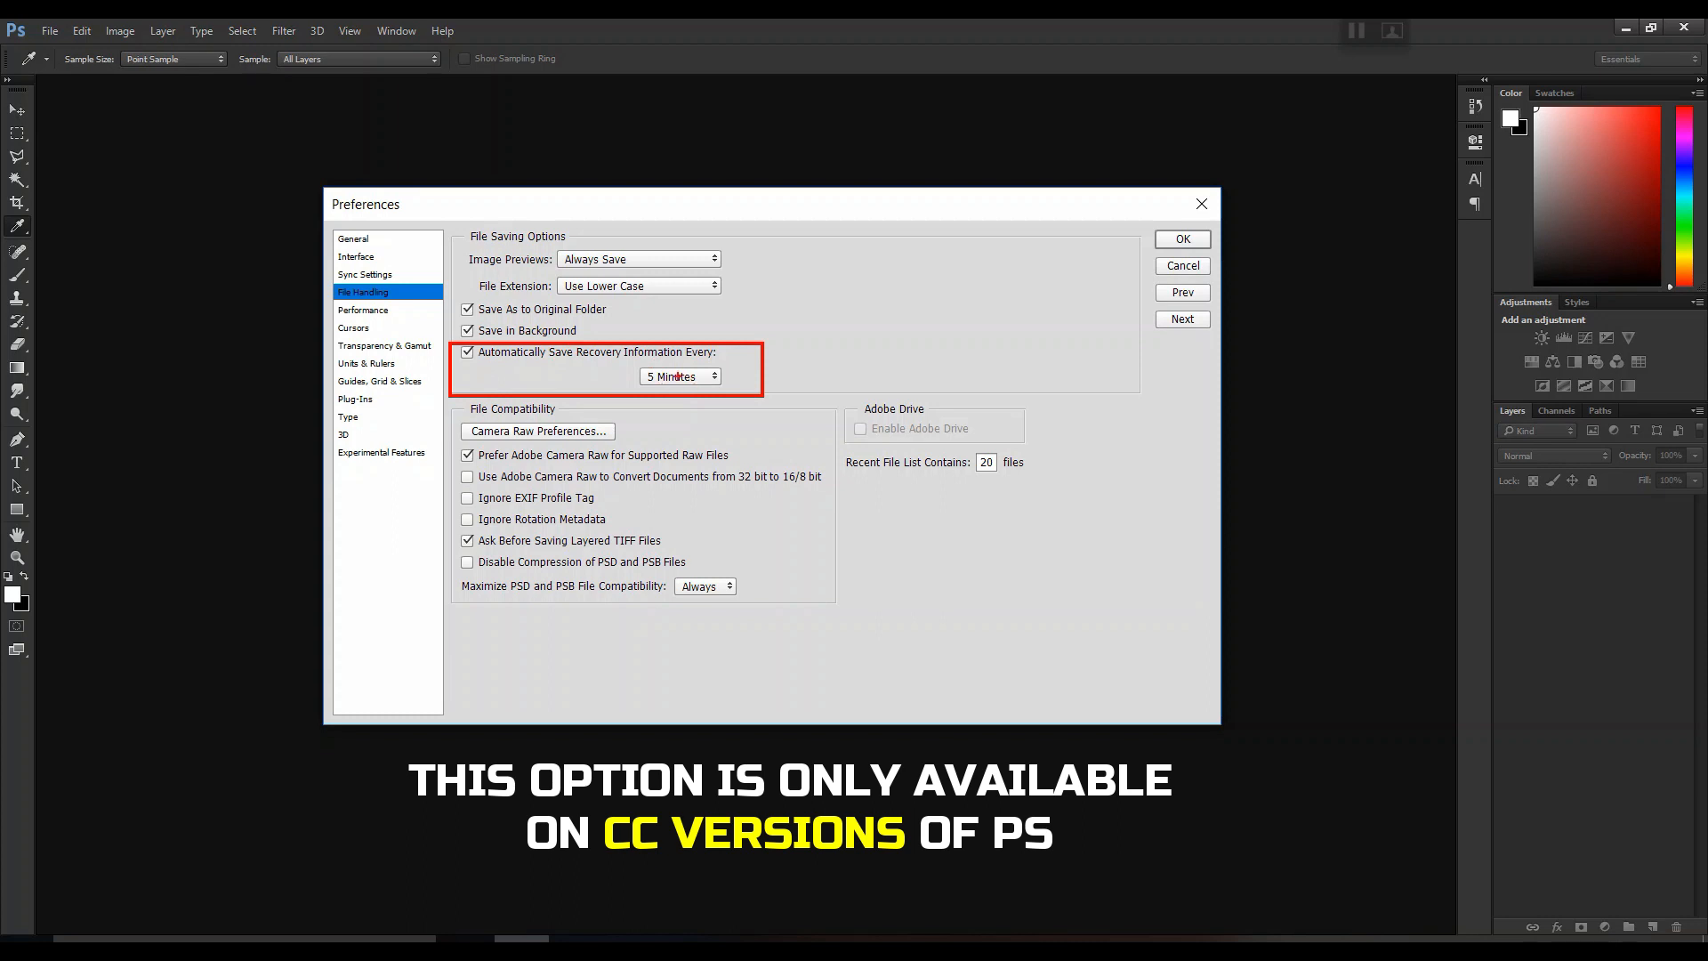
left_click(468, 355)
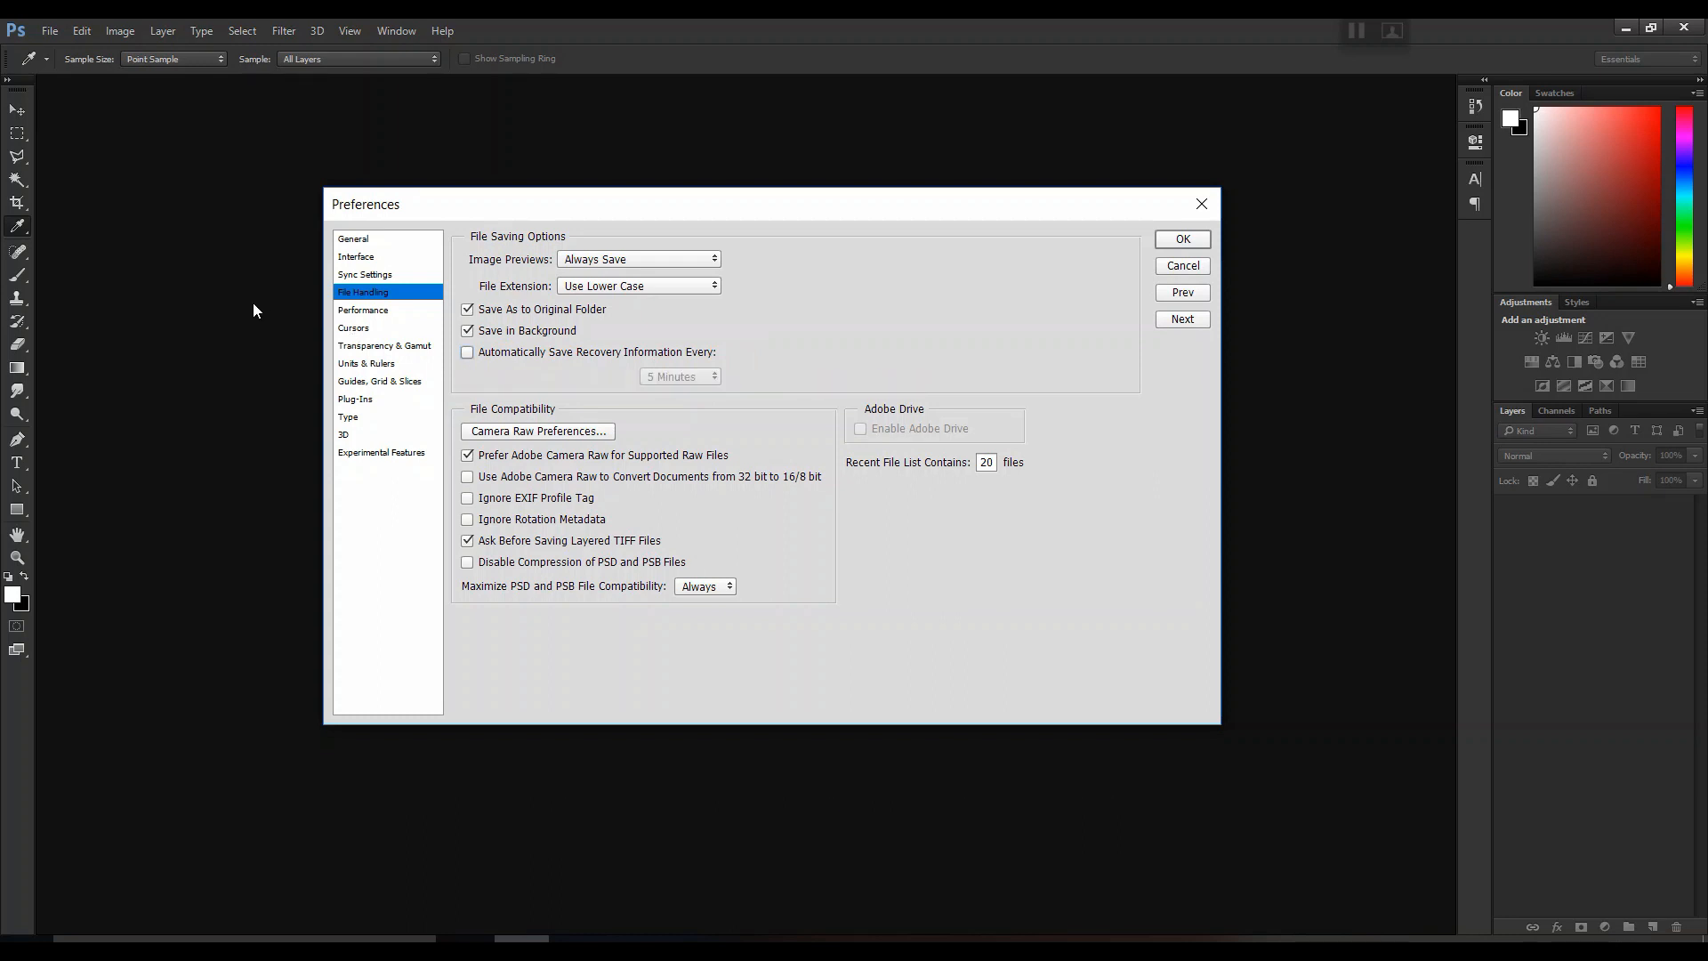
left_click(468, 353)
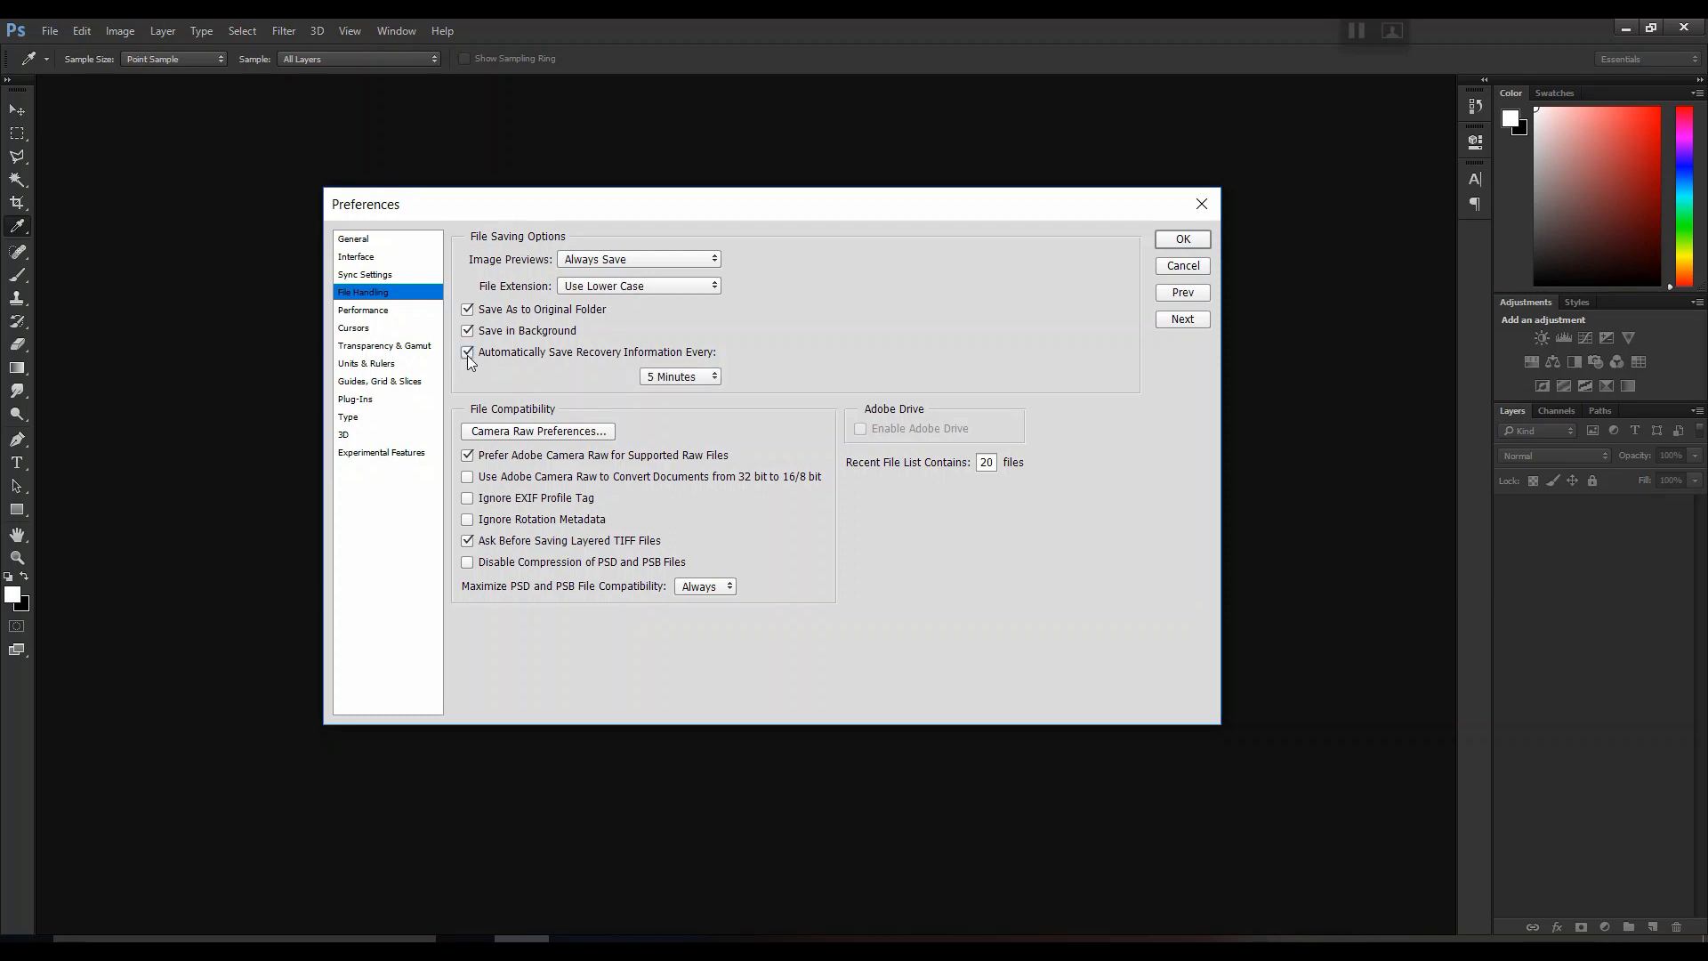
left_click(685, 379)
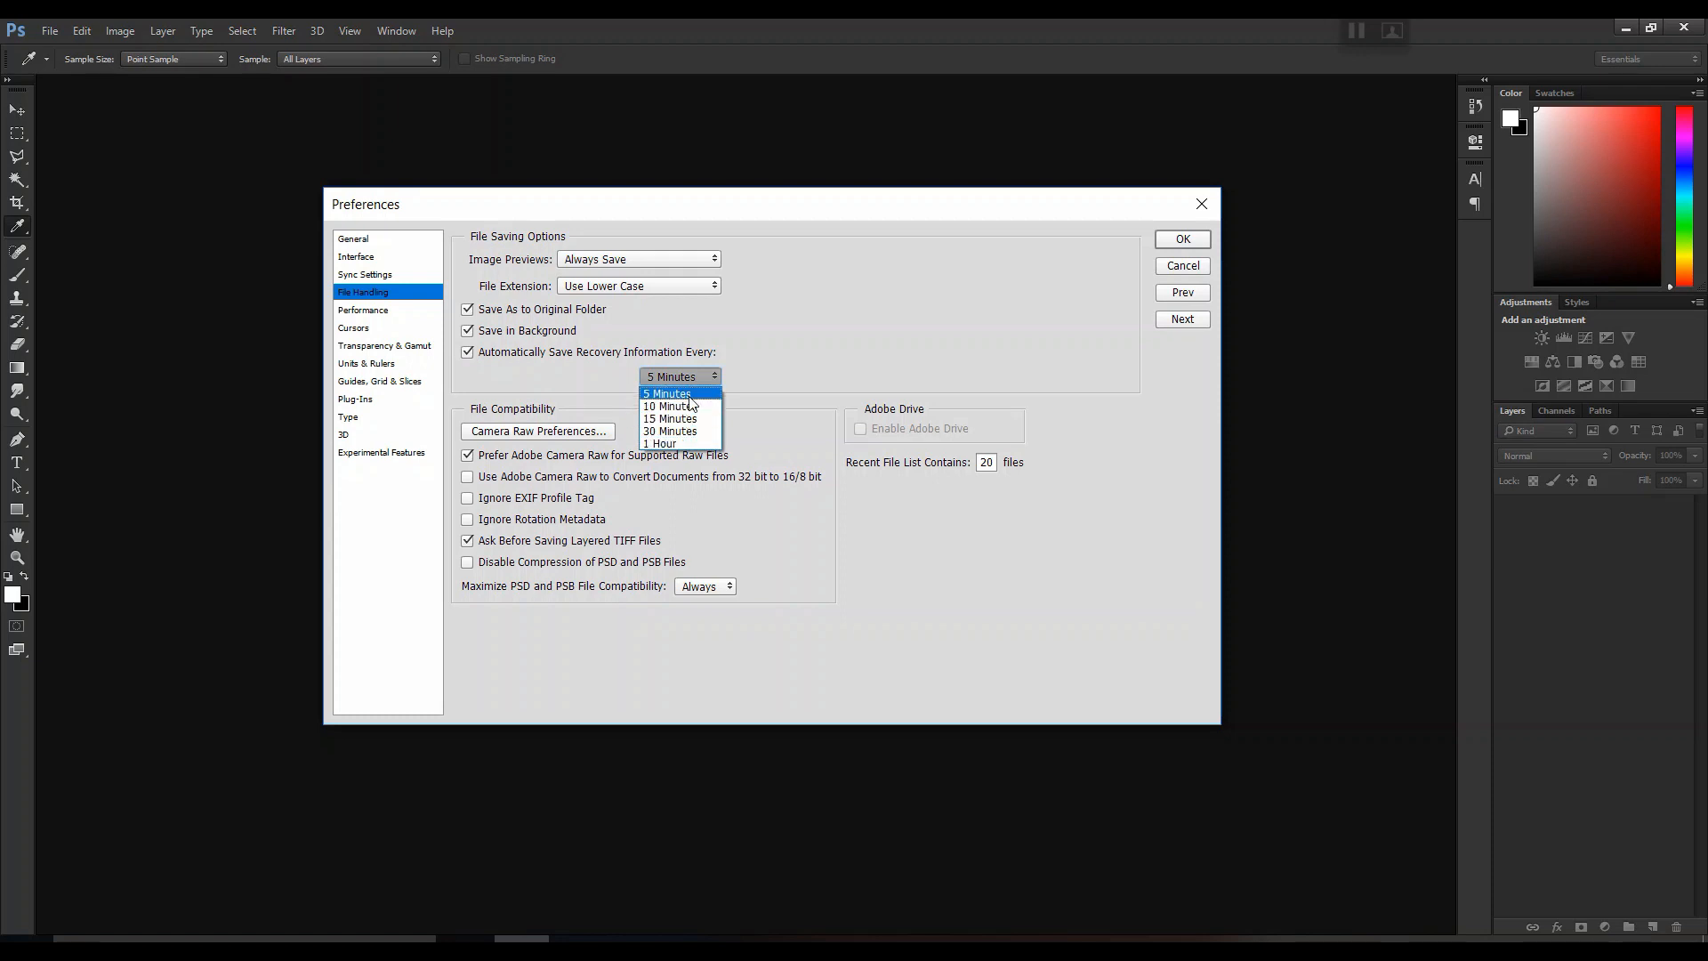
left_click(690, 396)
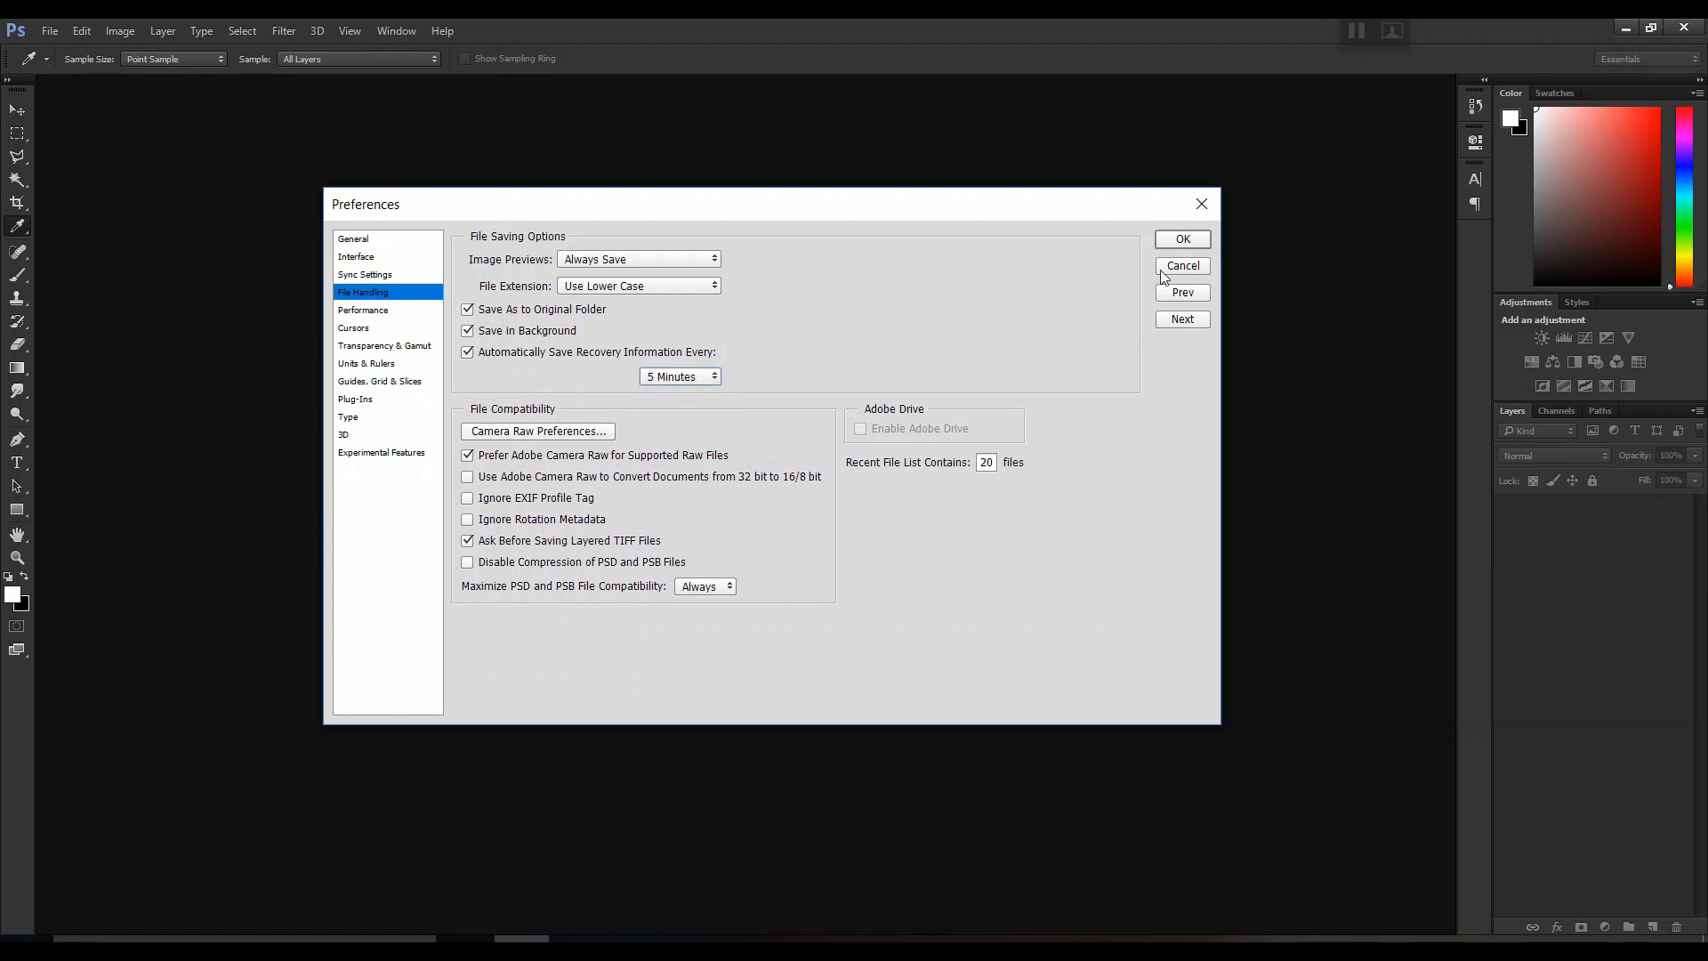
left_click(1174, 242)
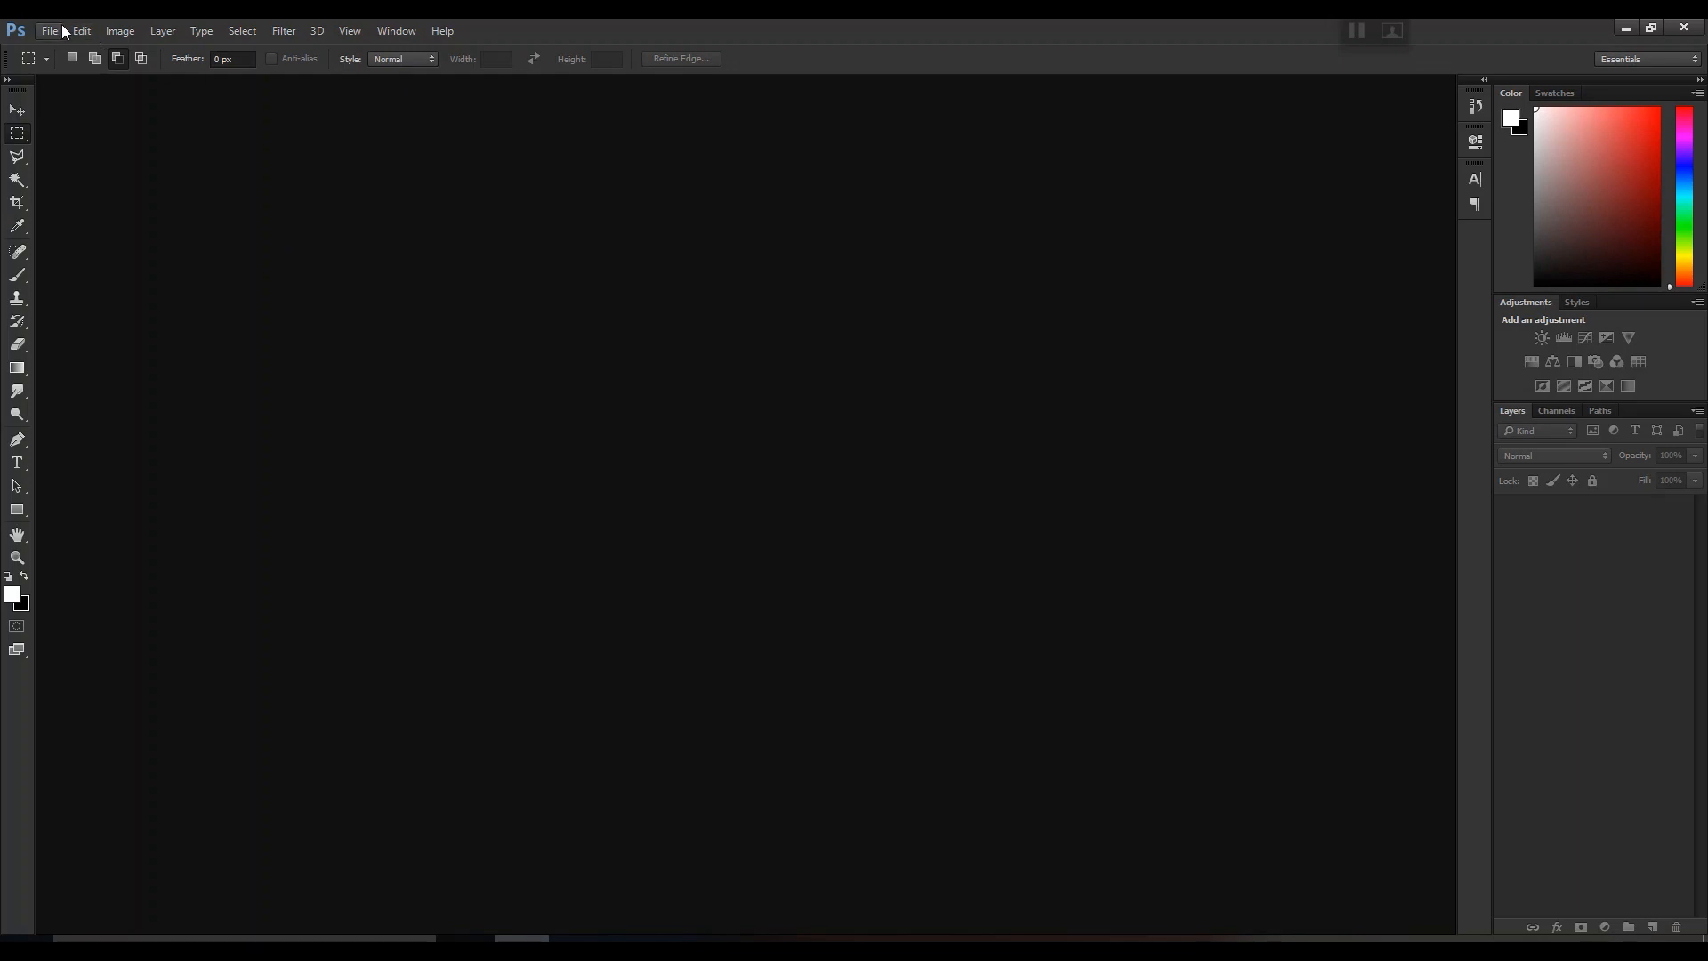
Open 1 thumbnail.jpg through Camera Raw as a Photoshop document.
left_click(62, 33)
left_click(68, 65)
left_click(238, 194)
left_click(632, 527)
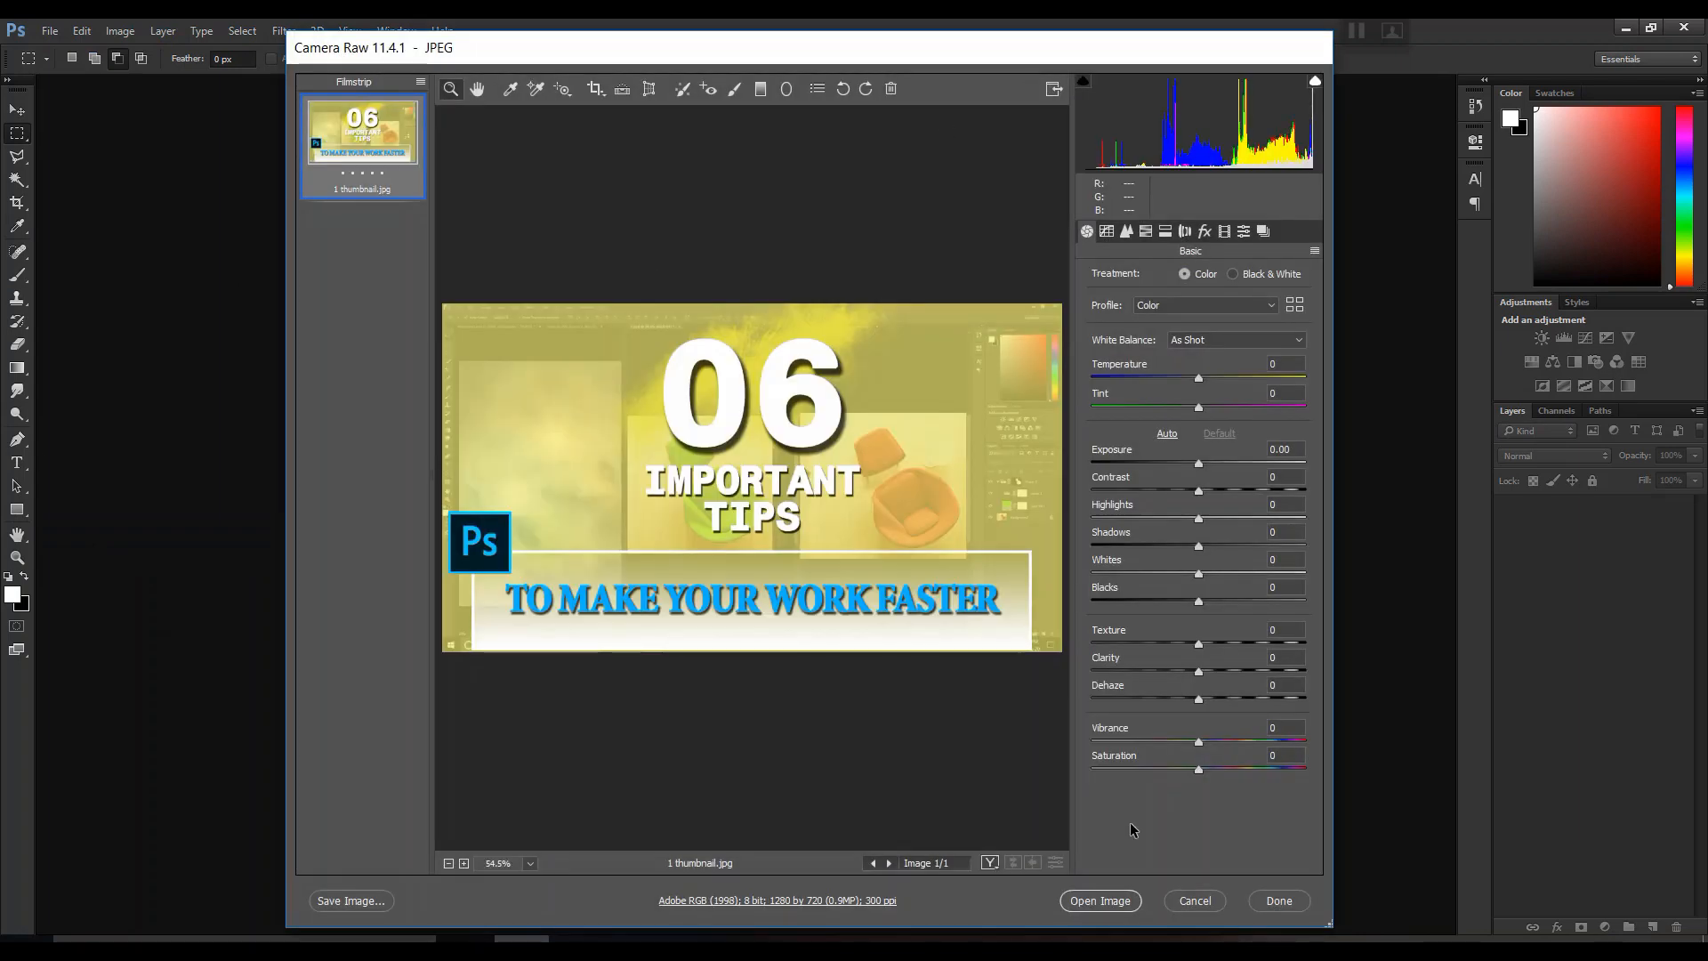
left_click(1106, 900)
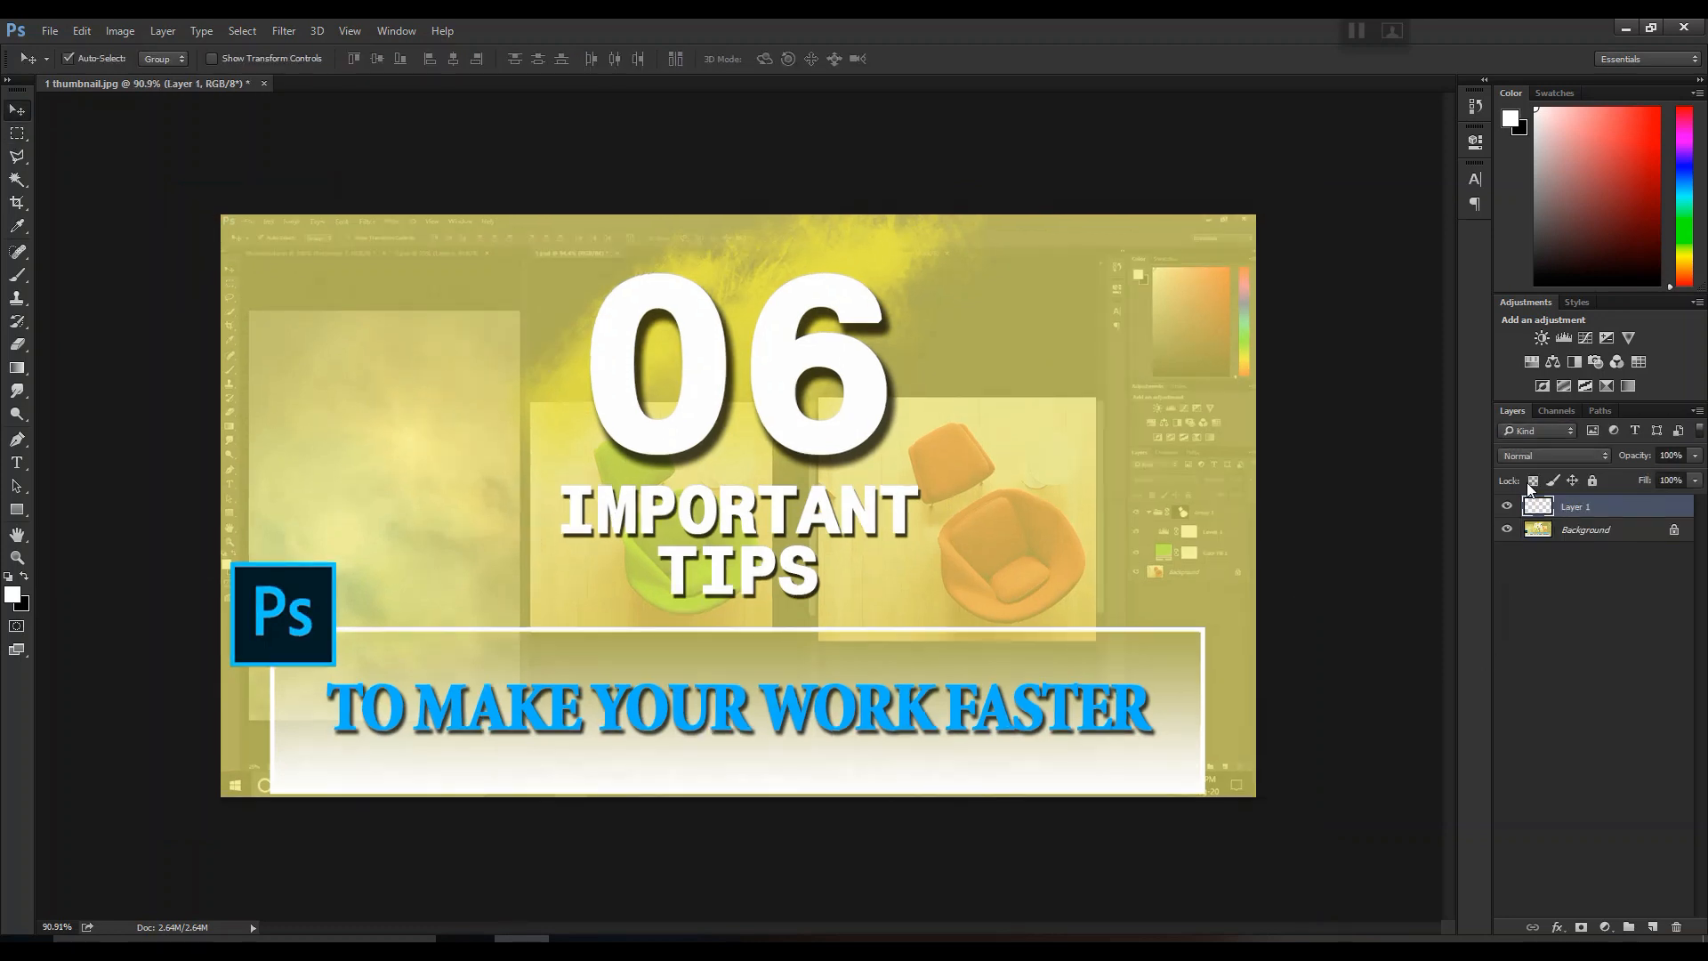
Add the three-line text "Improves your workflow" to the left of the large 06 and adjust its position.
left_click(17, 462)
left_click(322, 326)
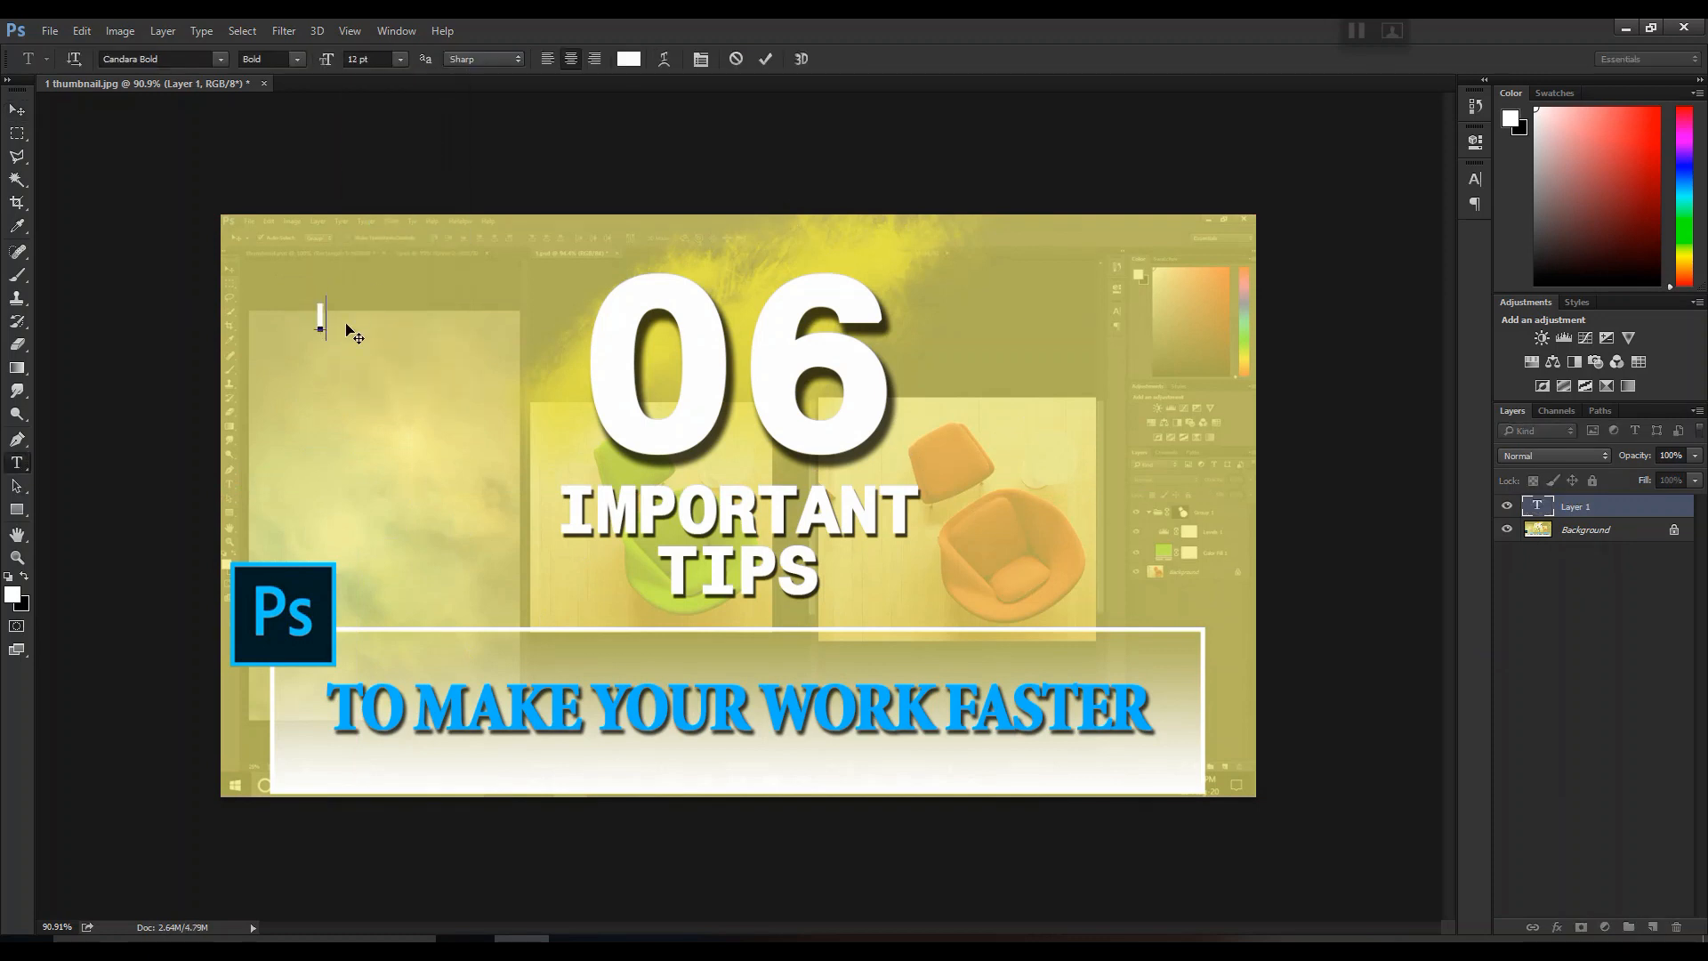
type("Improves")
key("Return")
type("your")
key("Return")
type("workflow")
left_click(17, 110)
left_click_drag(290, 323, 354, 345)
Add a second three-line text reading "For Better and FAster Results" on the thumbnail.
key("t")
left_click(265, 495)
type("For Better")
key("Return")
type("And FAster")
key("Return")
type("Results")
Move the "For Better and FAster Results" text to the right of the 06 and shift "Improves your workflow" slightly lower.
left_click(17, 109)
left_click_drag(409, 345, 410, 380)
left_click_drag(246, 495, 982, 288)
left_click_drag(432, 392, 425, 393)
scroll(984, 253, "up", 1)
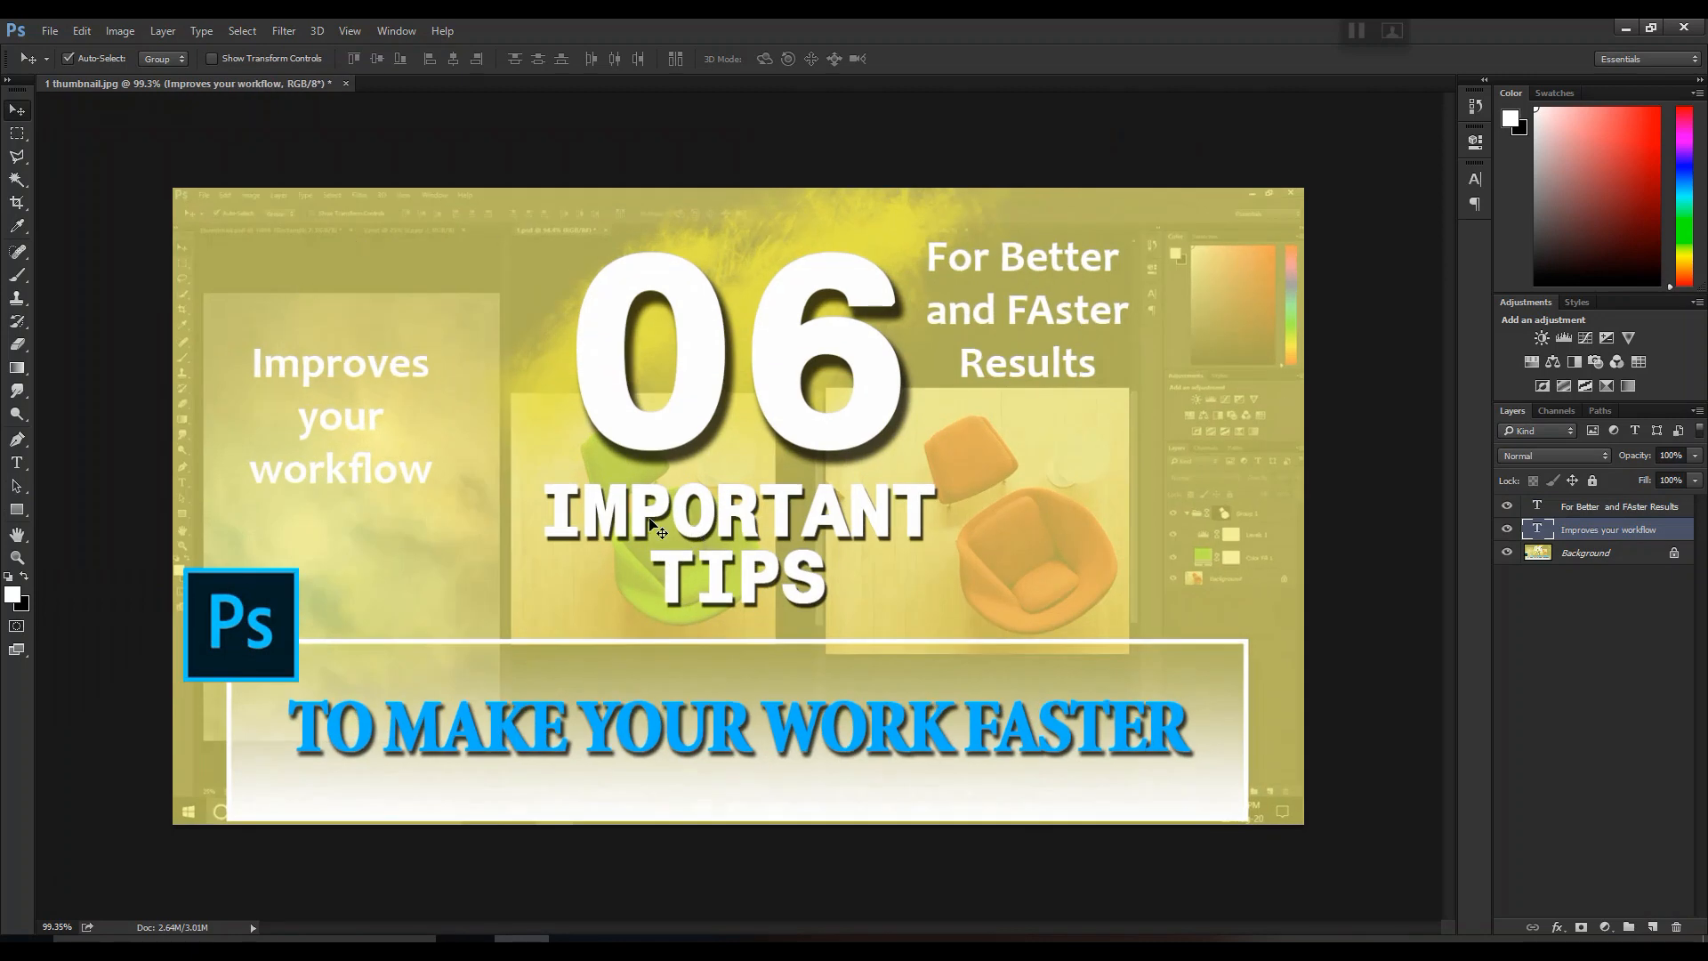
scroll(655, 373, "up", 2)
scroll(649, 471, "down", 1)
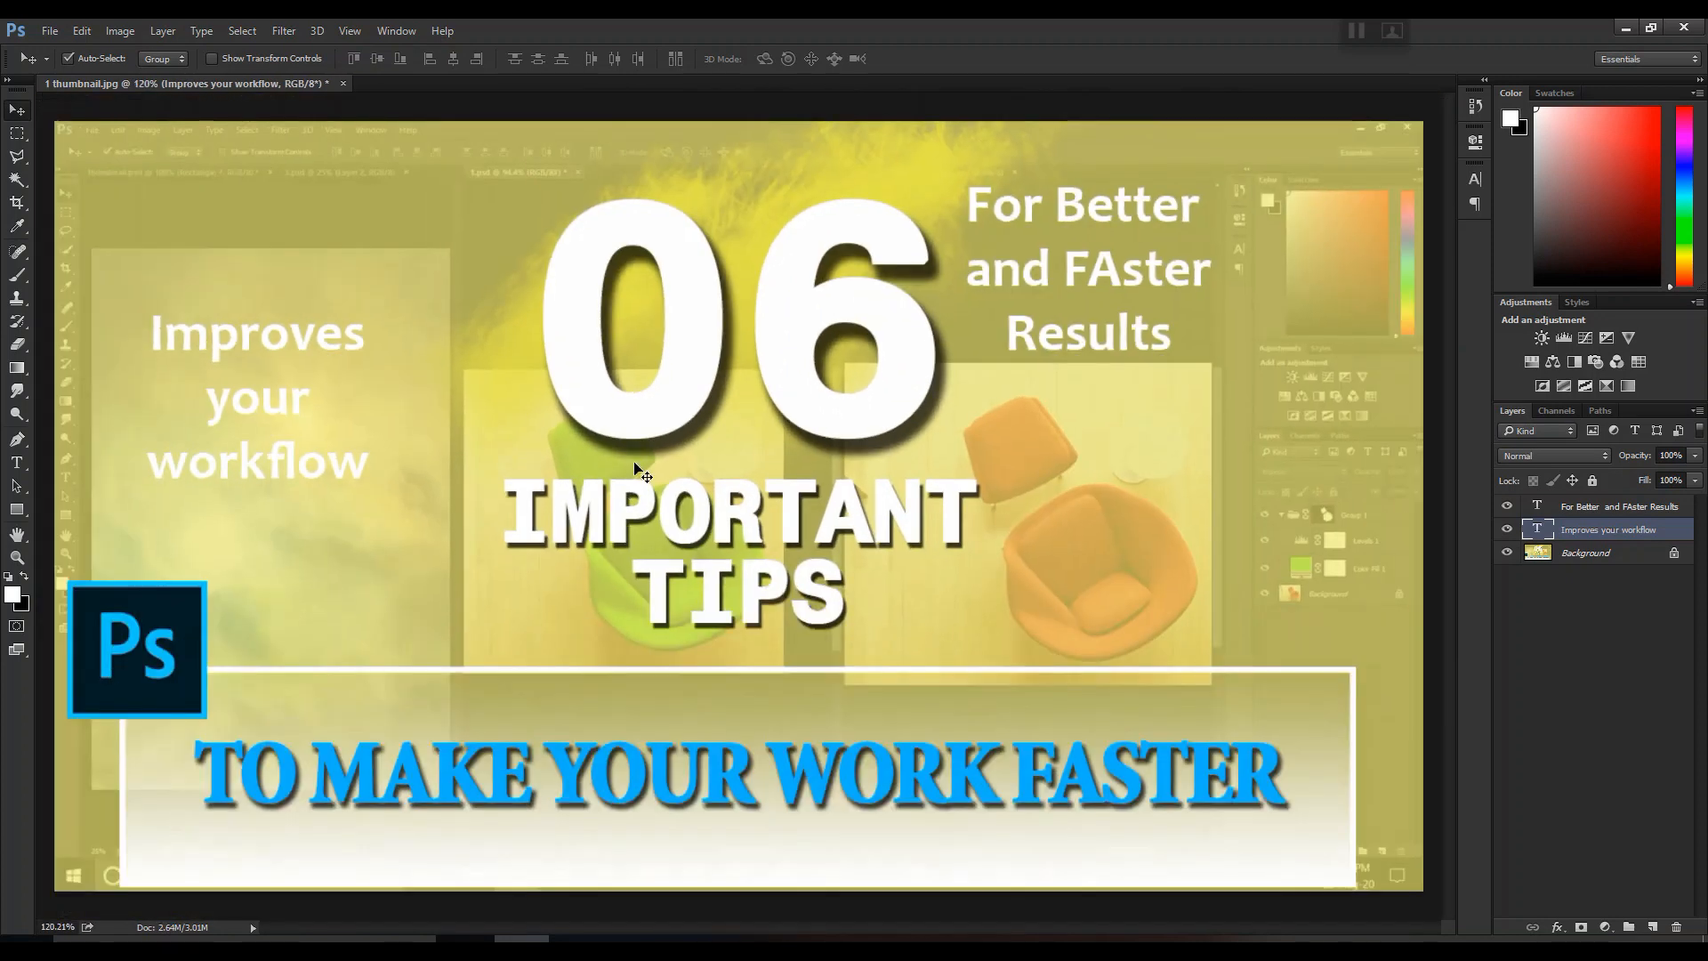
scroll(582, 503, "down", 1)
scroll(582, 503, "up", 2)
scroll(582, 503, "down", 2)
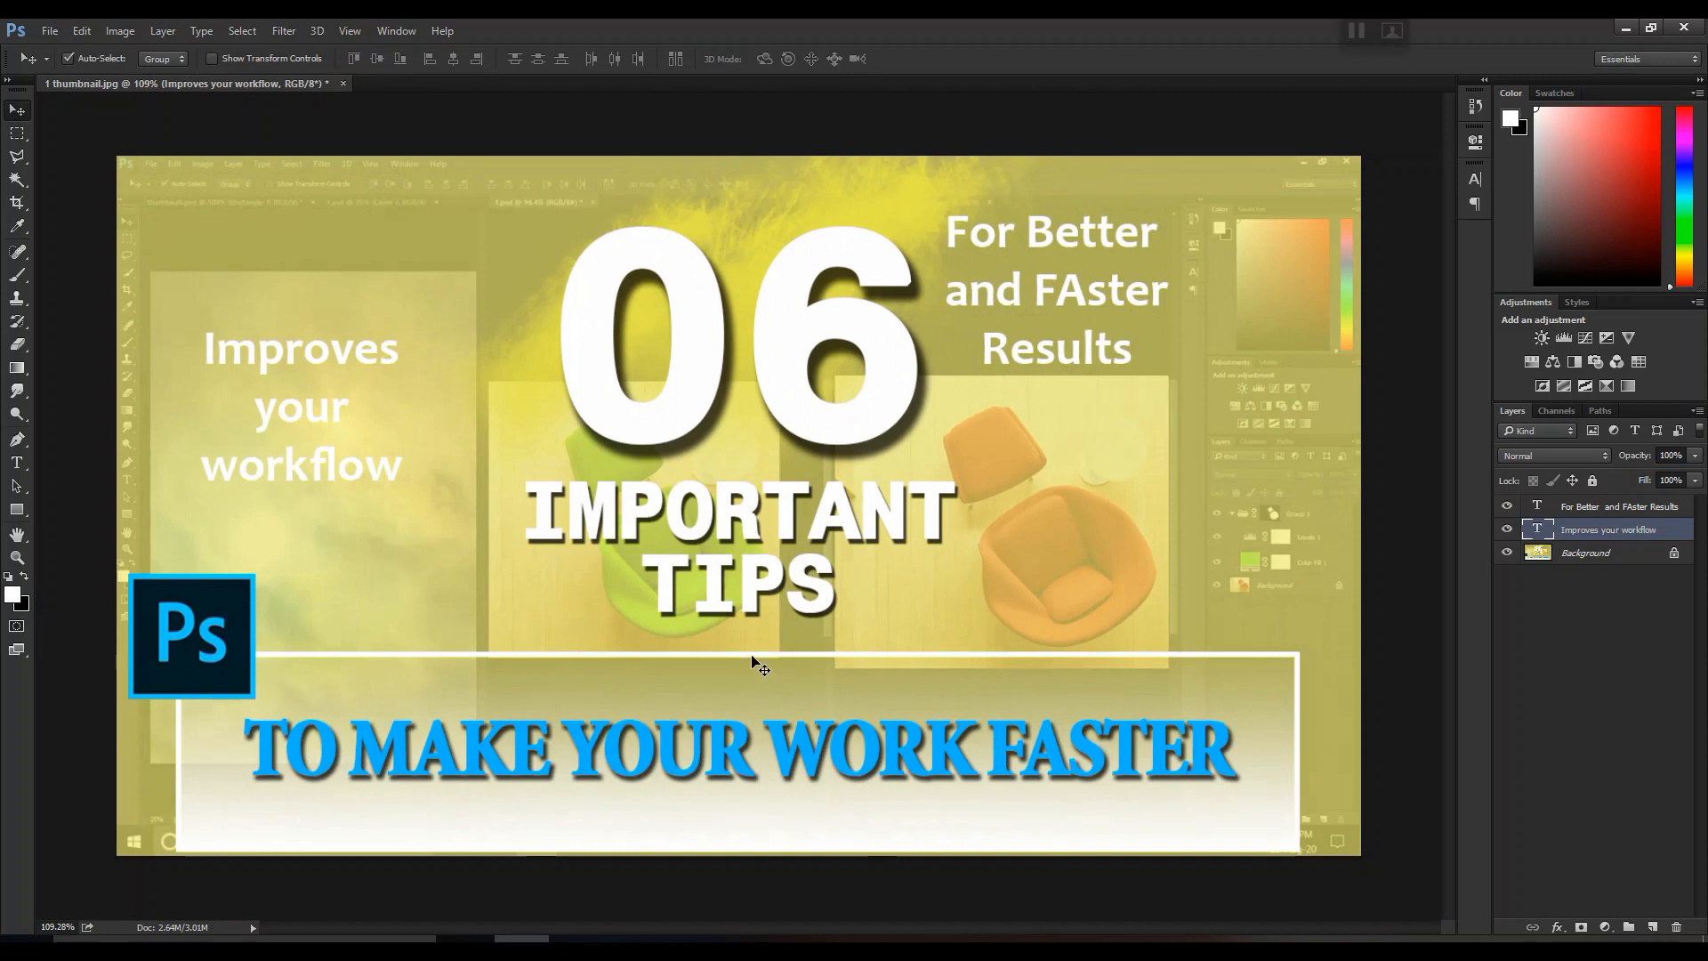
Force-quit Adobe Photoshop CC 2014 from Task Manager to simulate a crash, and close Task Manager.
key("ctrl+shift+Escape")
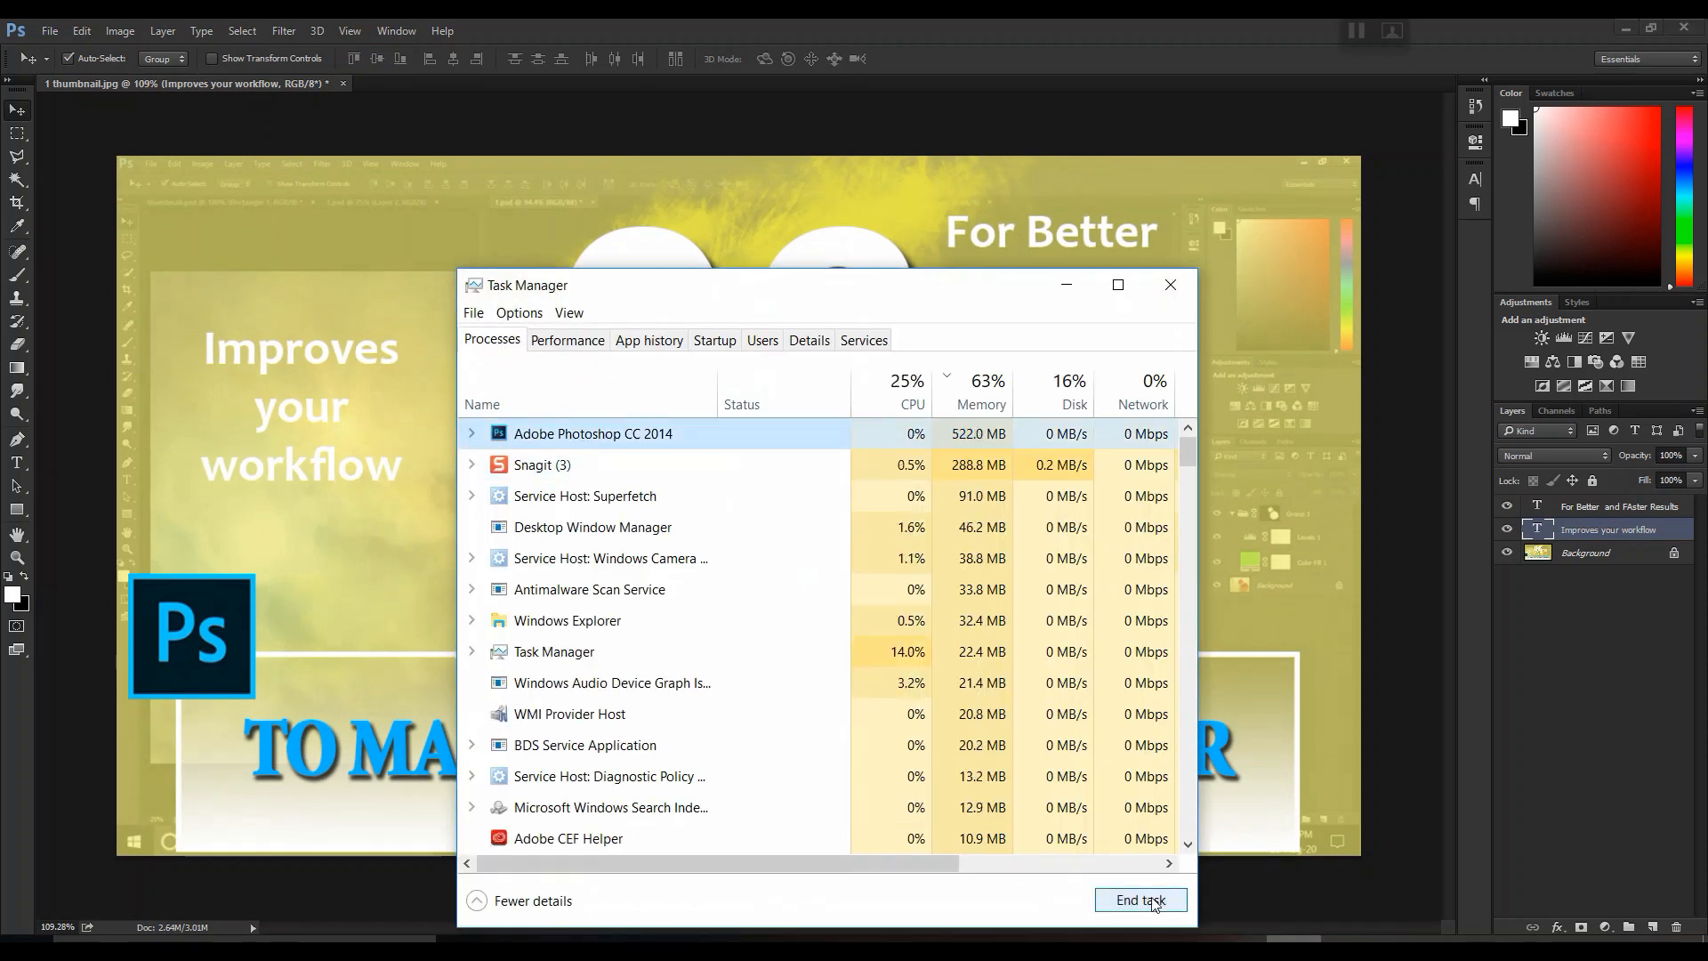
left_click(1152, 901)
left_click(1171, 285)
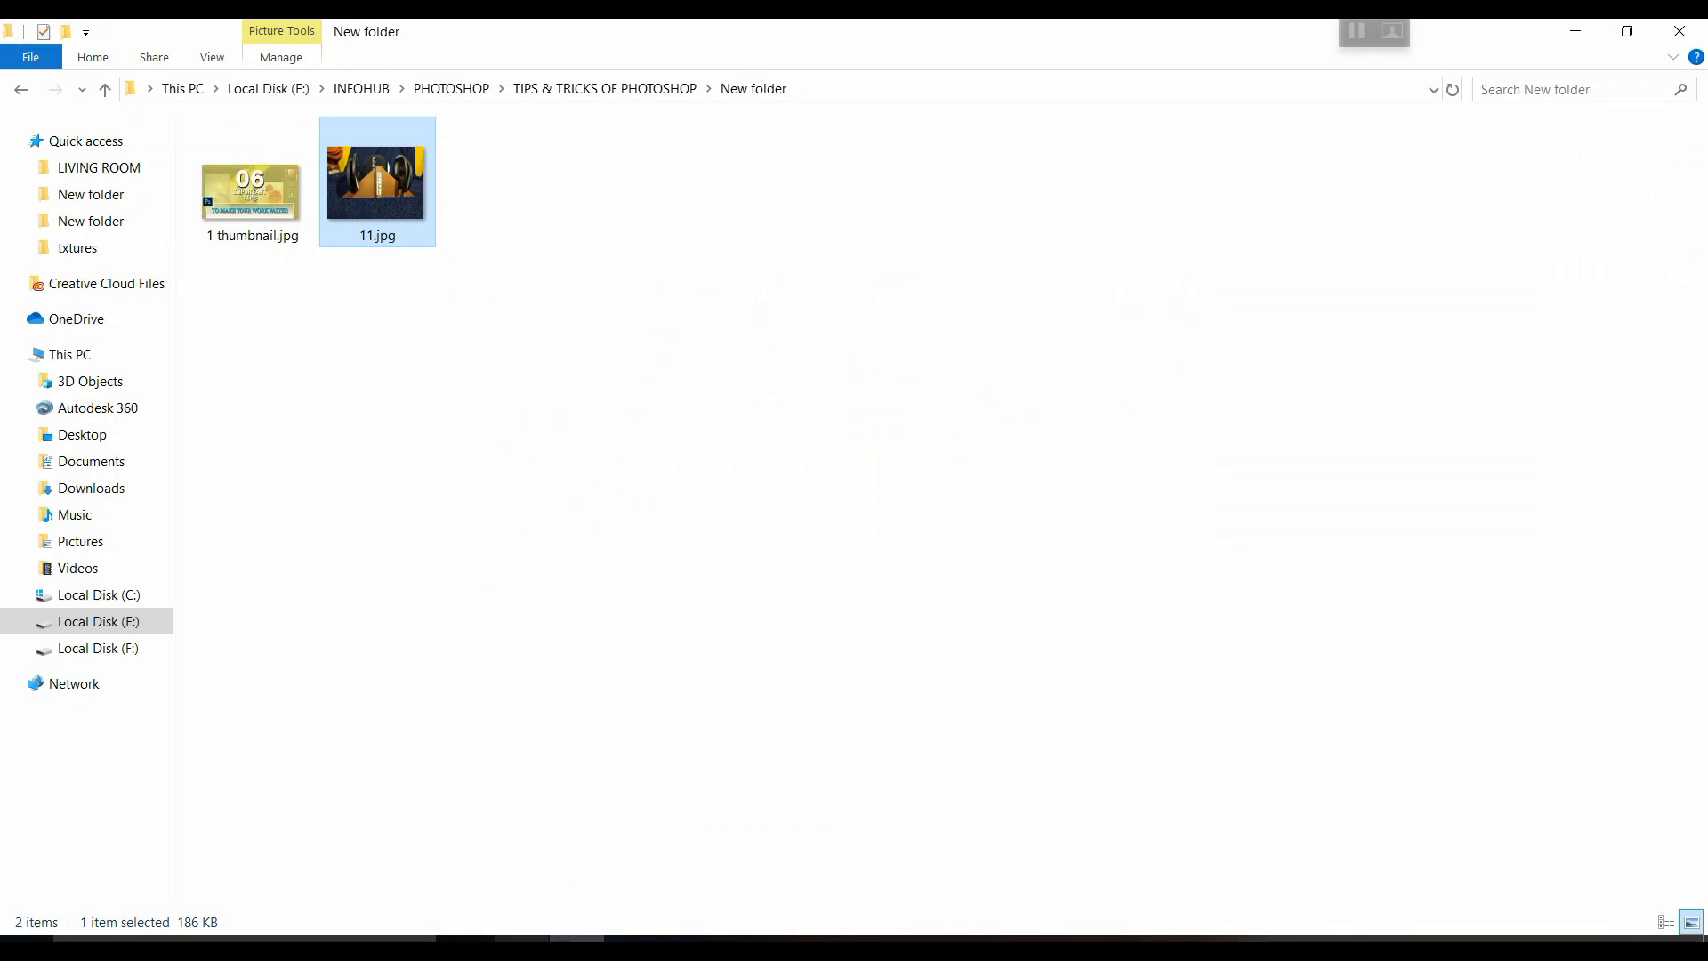
Relaunch Adobe Photoshop CC 2014 to recover the unsaved thumbnail, fit it on screen and activate the Move tool.
left_click(522, 940)
right_click(522, 937)
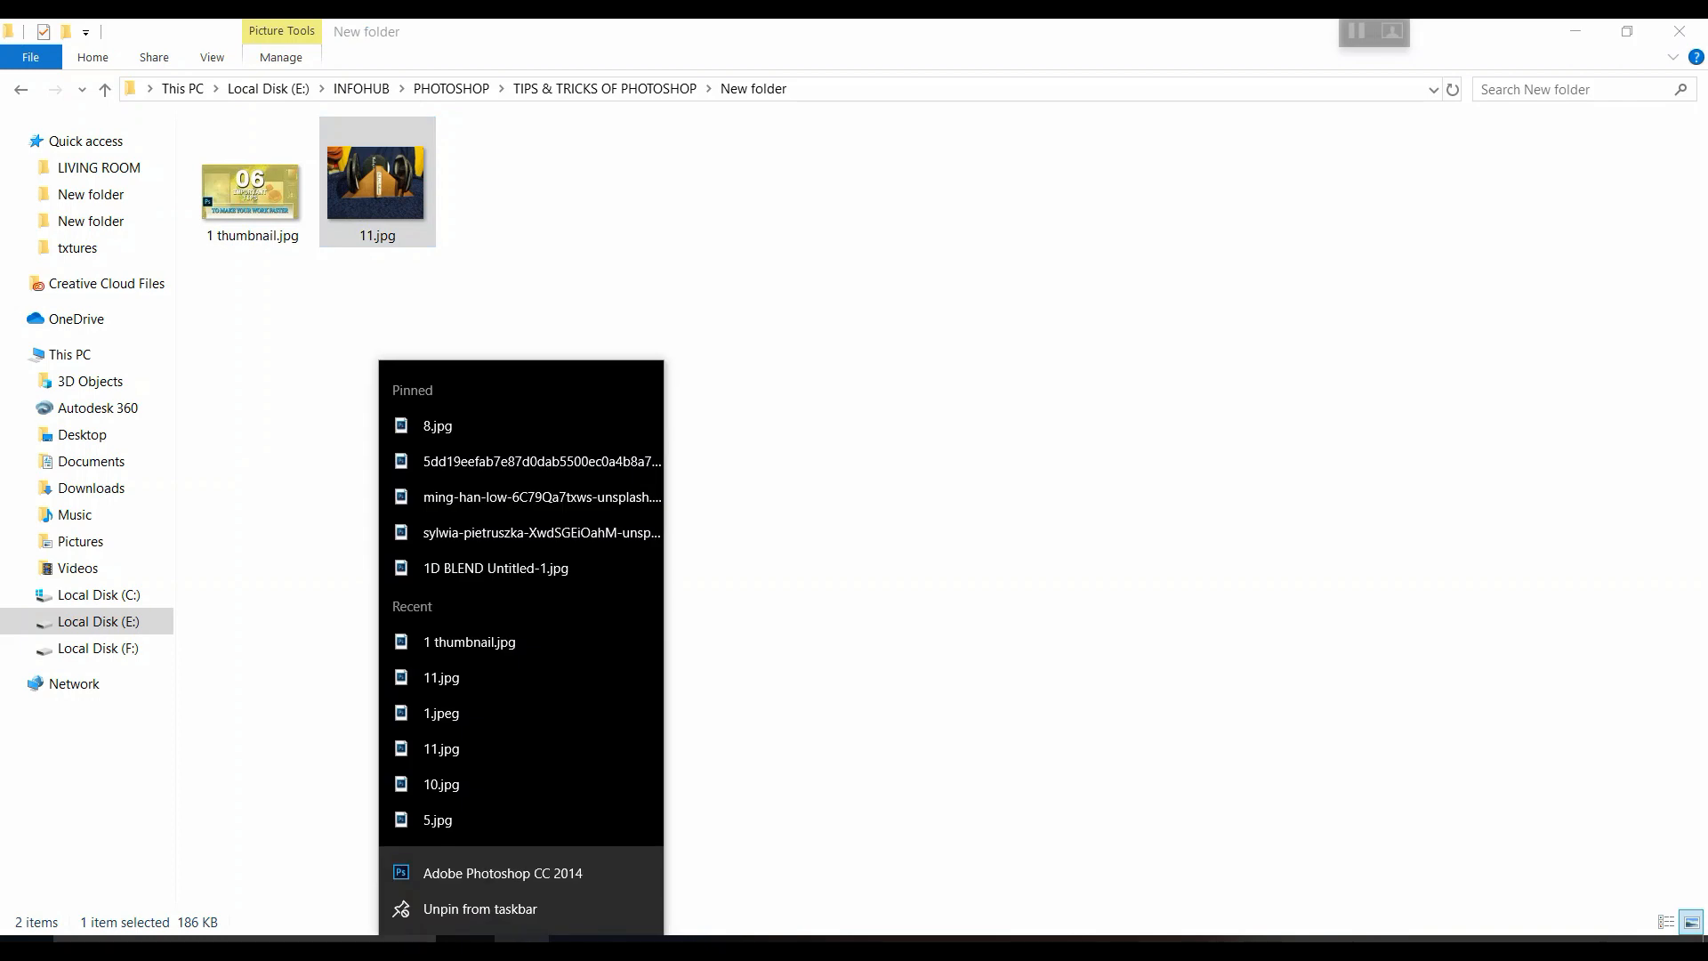
left_click(535, 872)
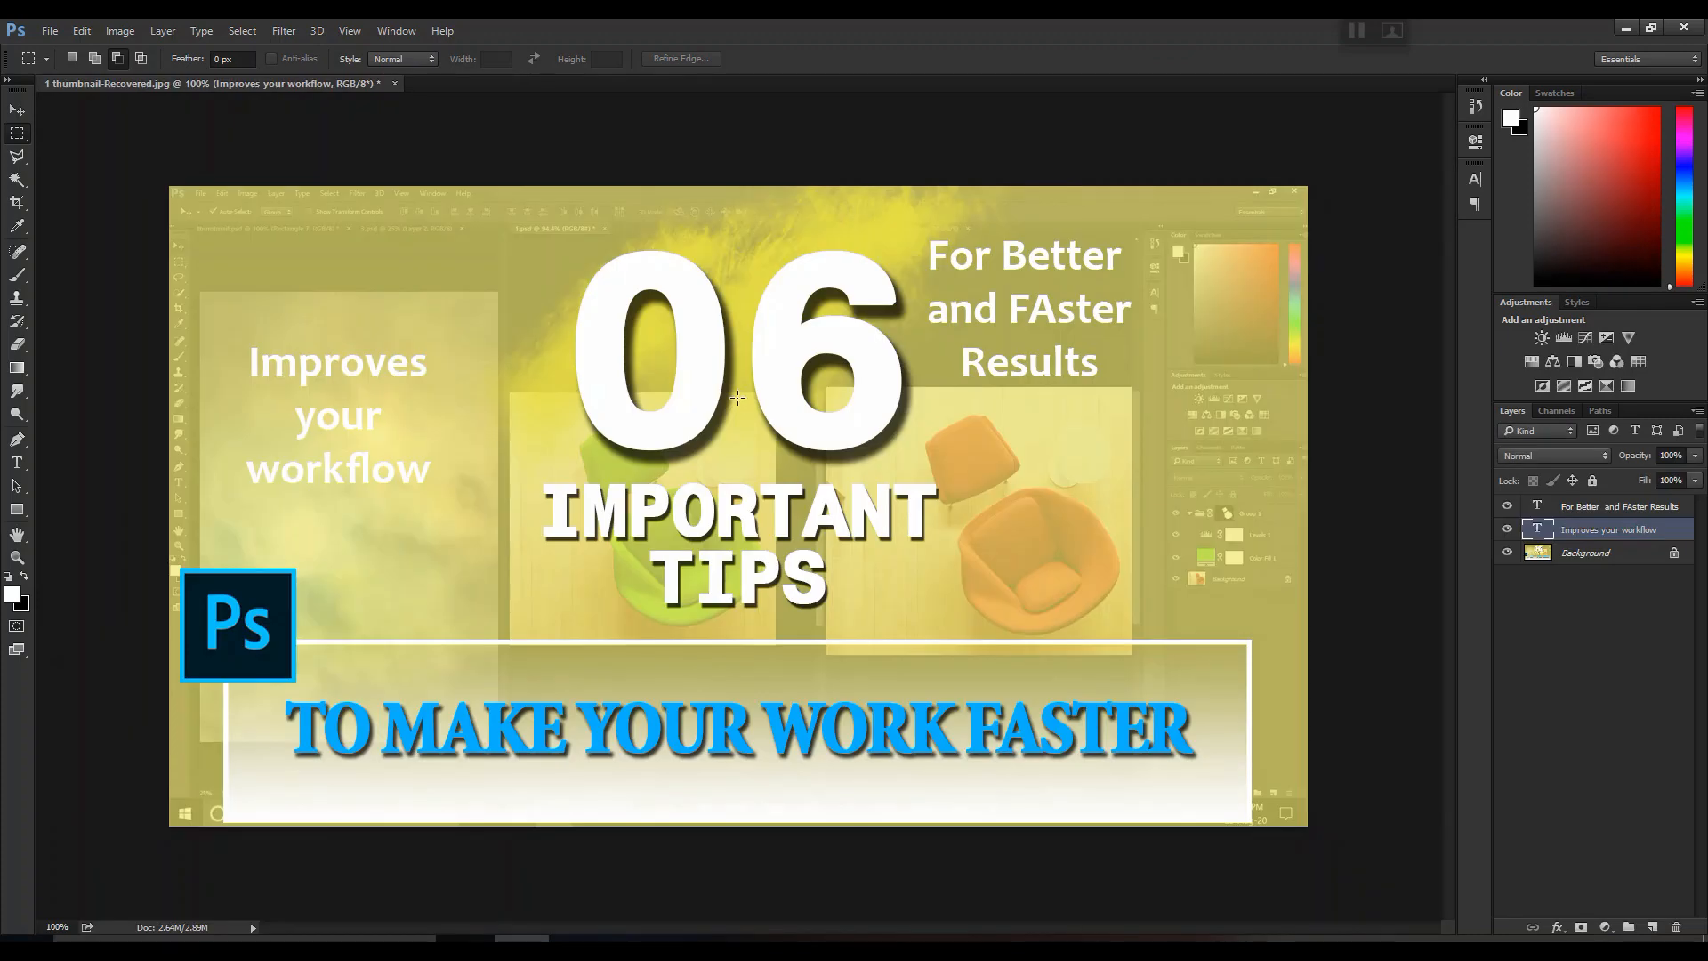
key("ctrl+0")
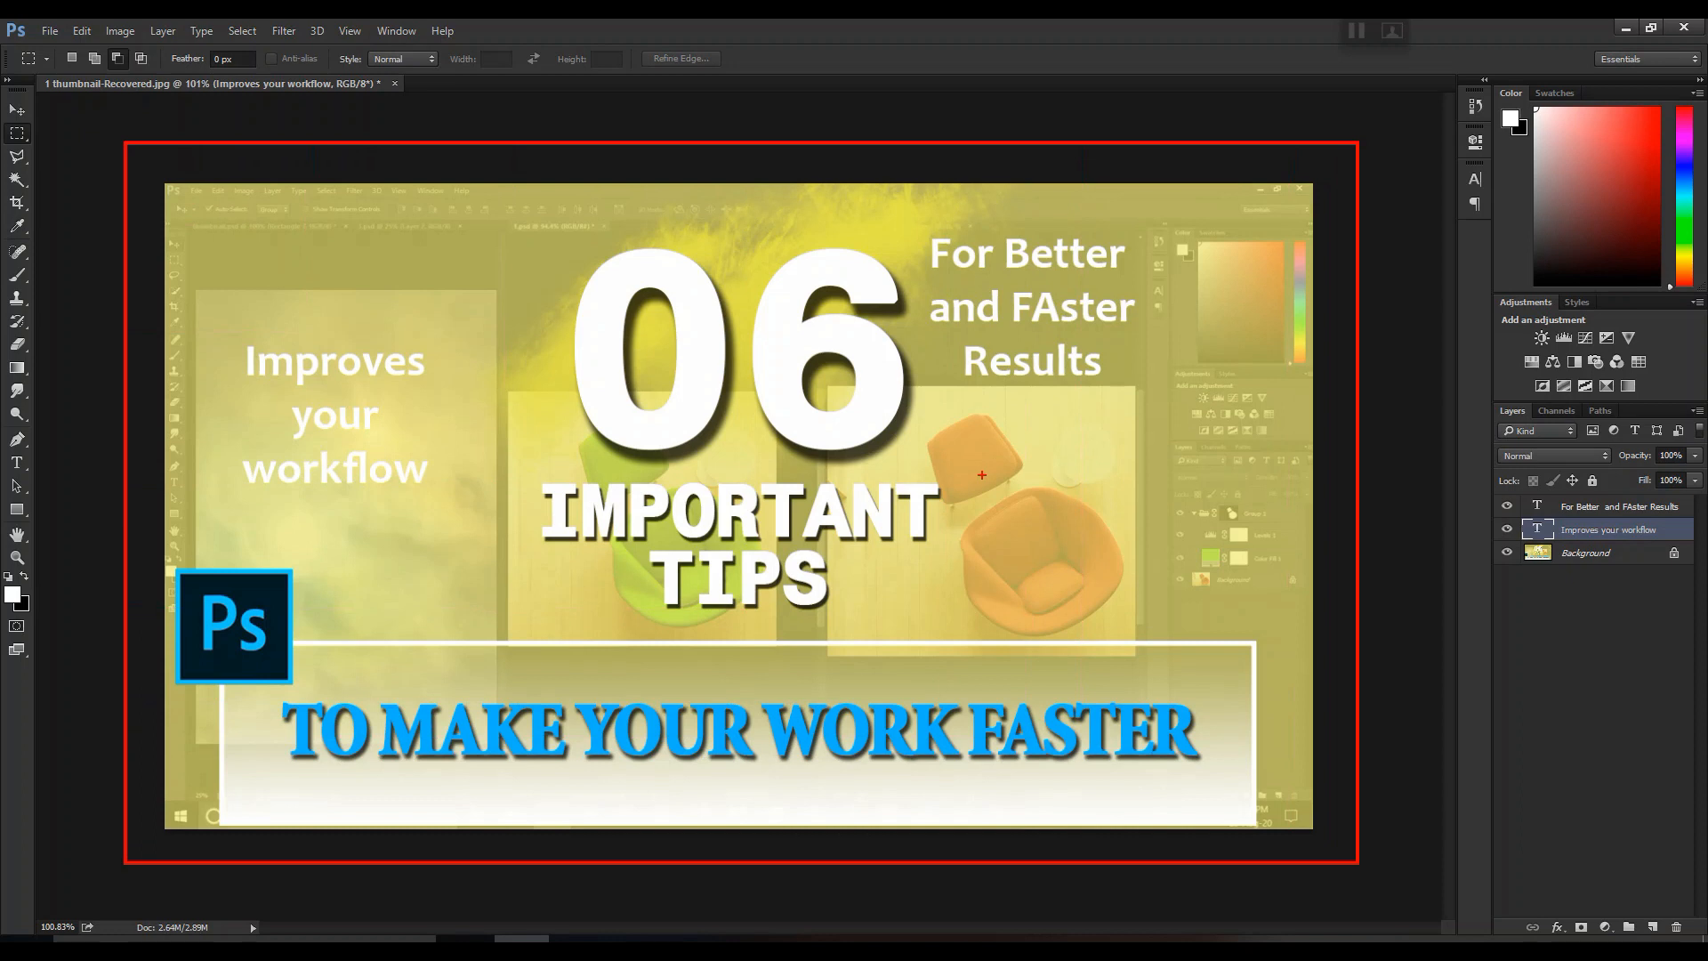
key("v")
Find the Run app through Windows search and use it to open the %appdata% folder.
left_click(142, 950)
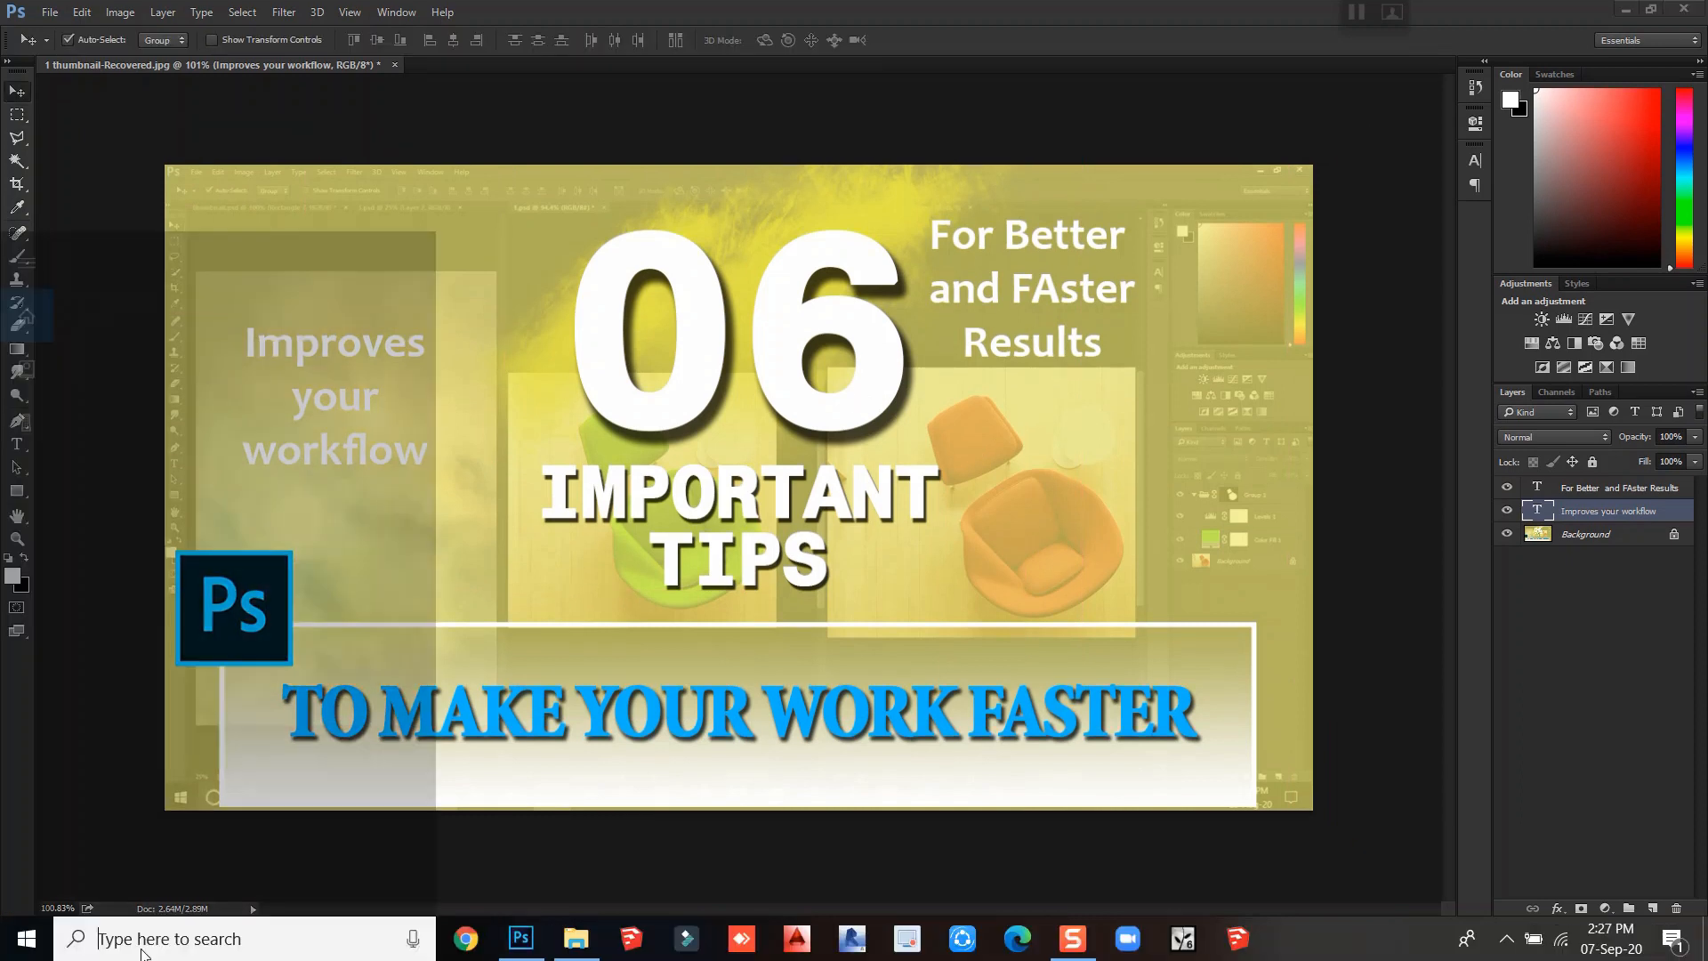
type("run")
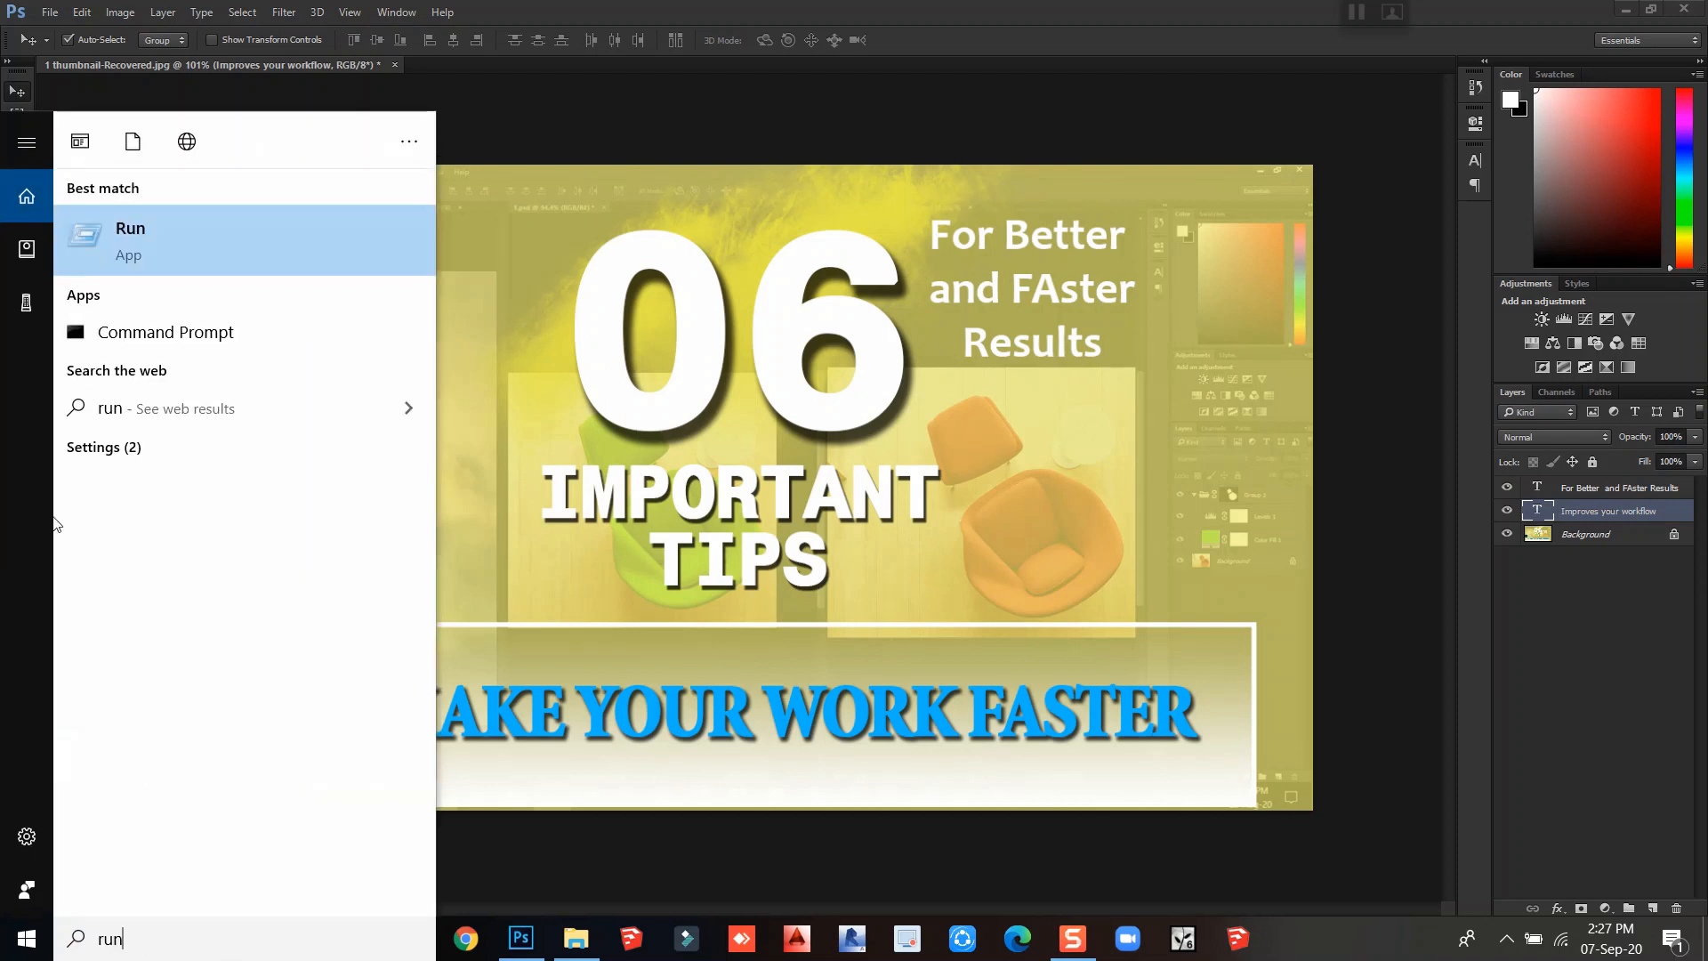
left_click(121, 260)
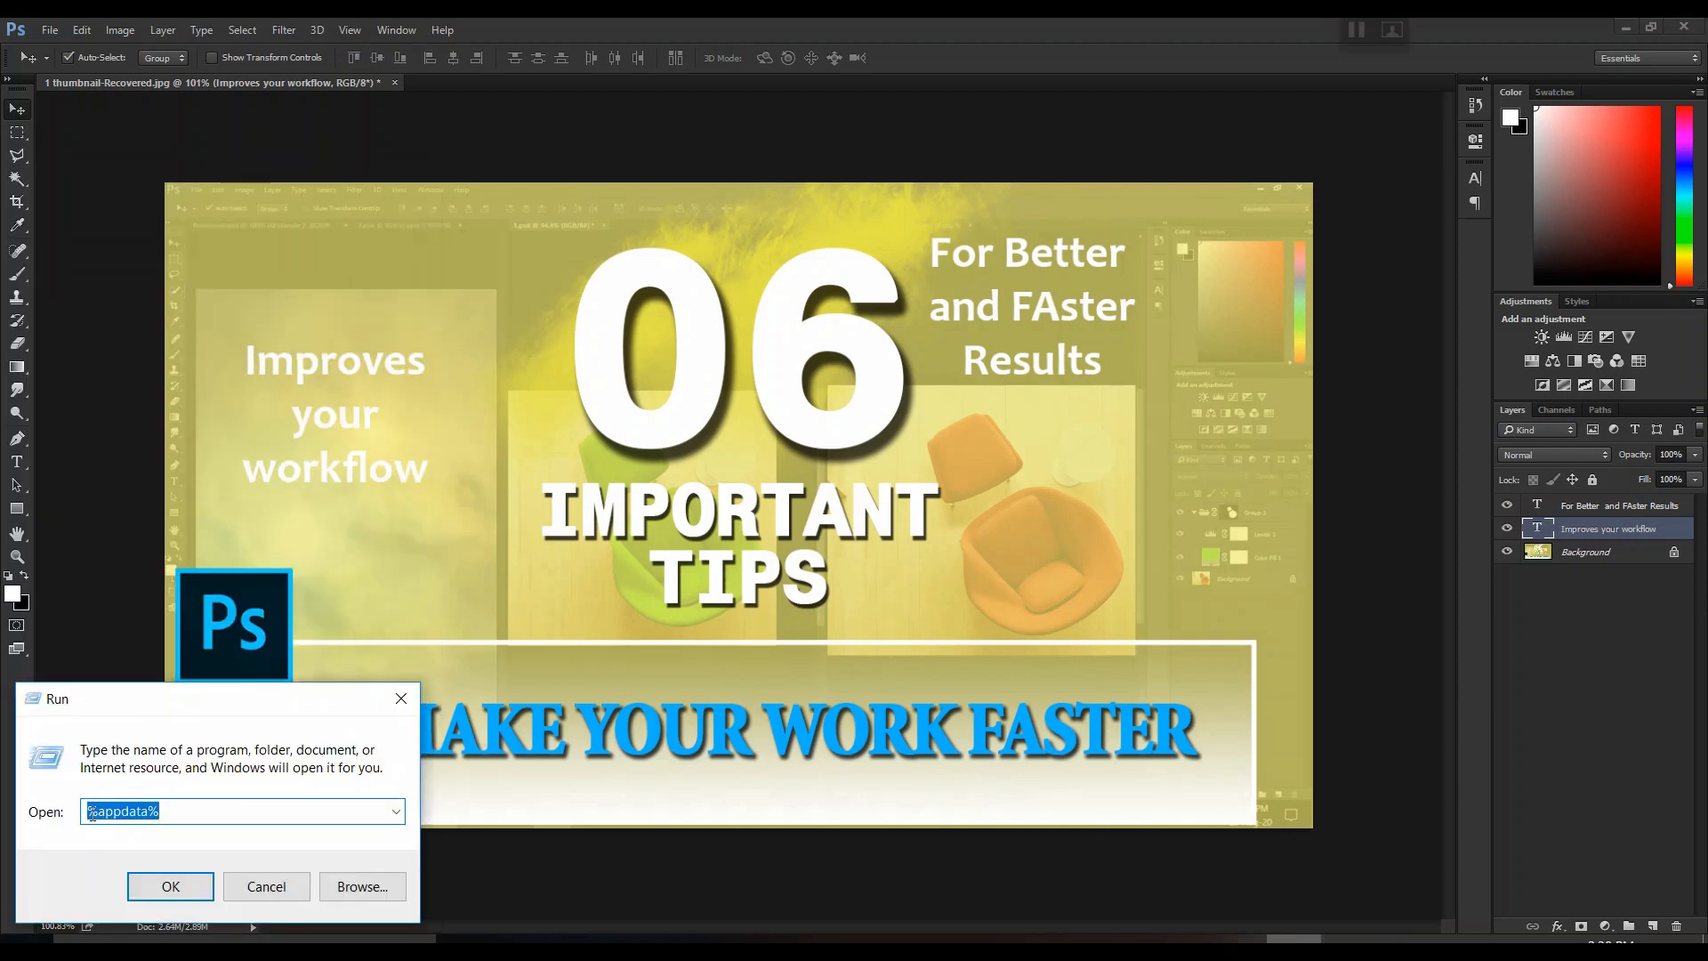
left_click(166, 883)
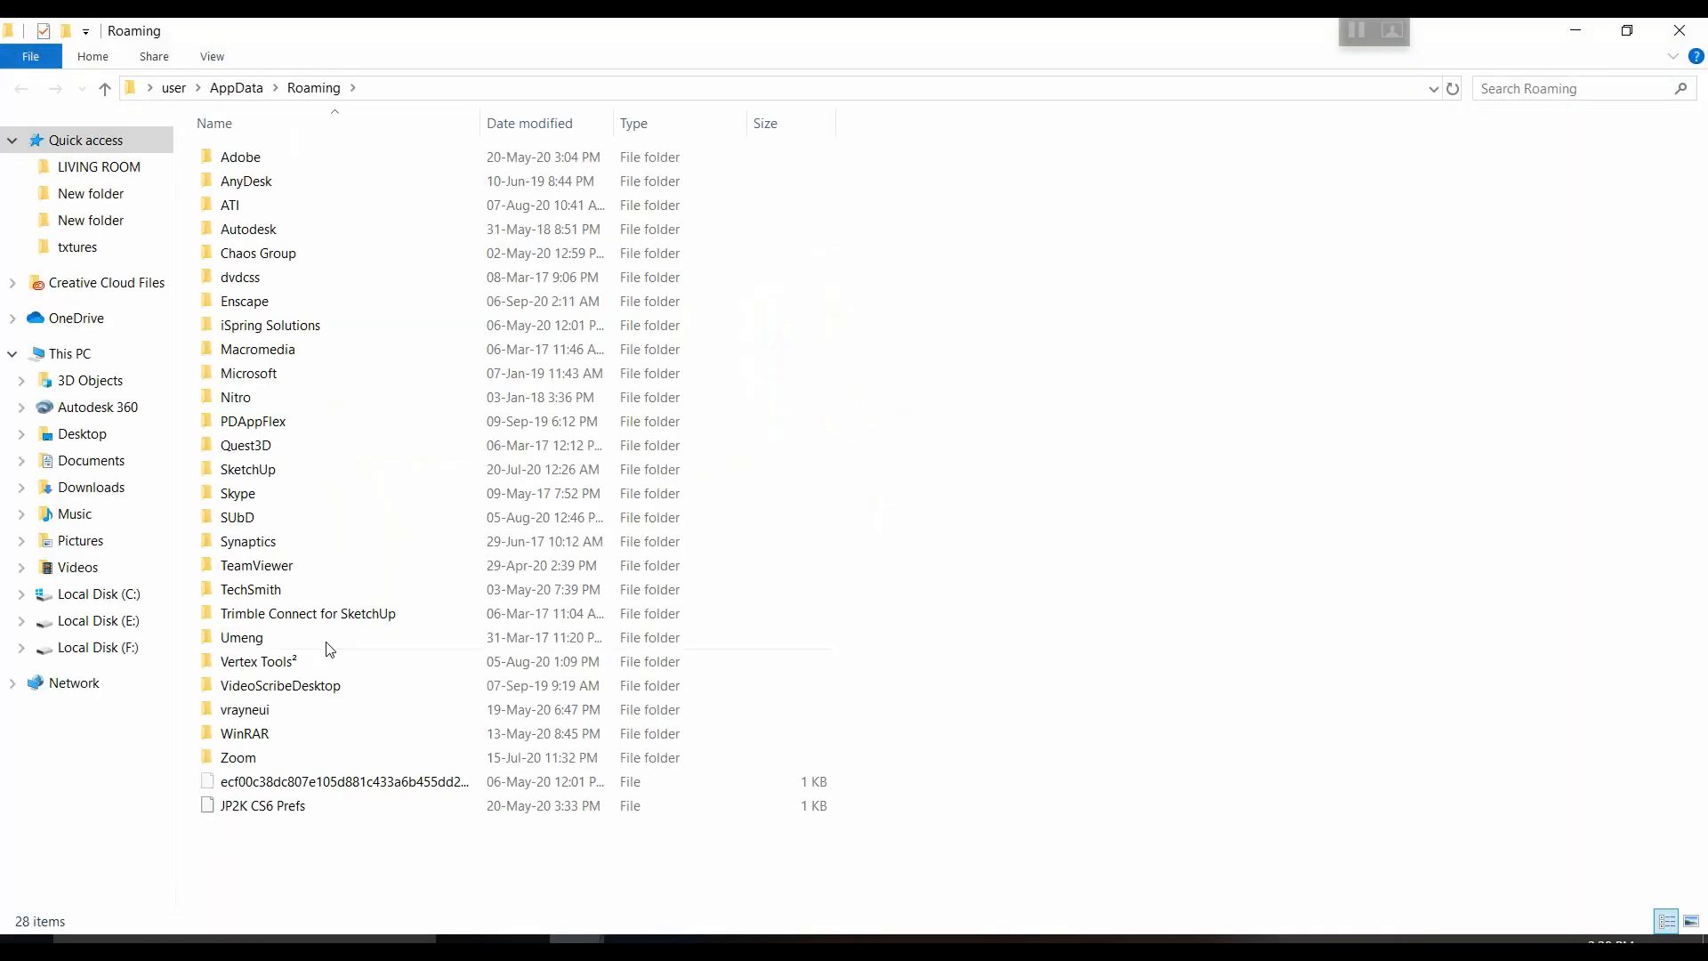
Browse from the Roaming folder through Adobe and Adobe Photoshop CC 2014 to the AutoRecover folder.
left_click(340, 161)
double_click(340, 158)
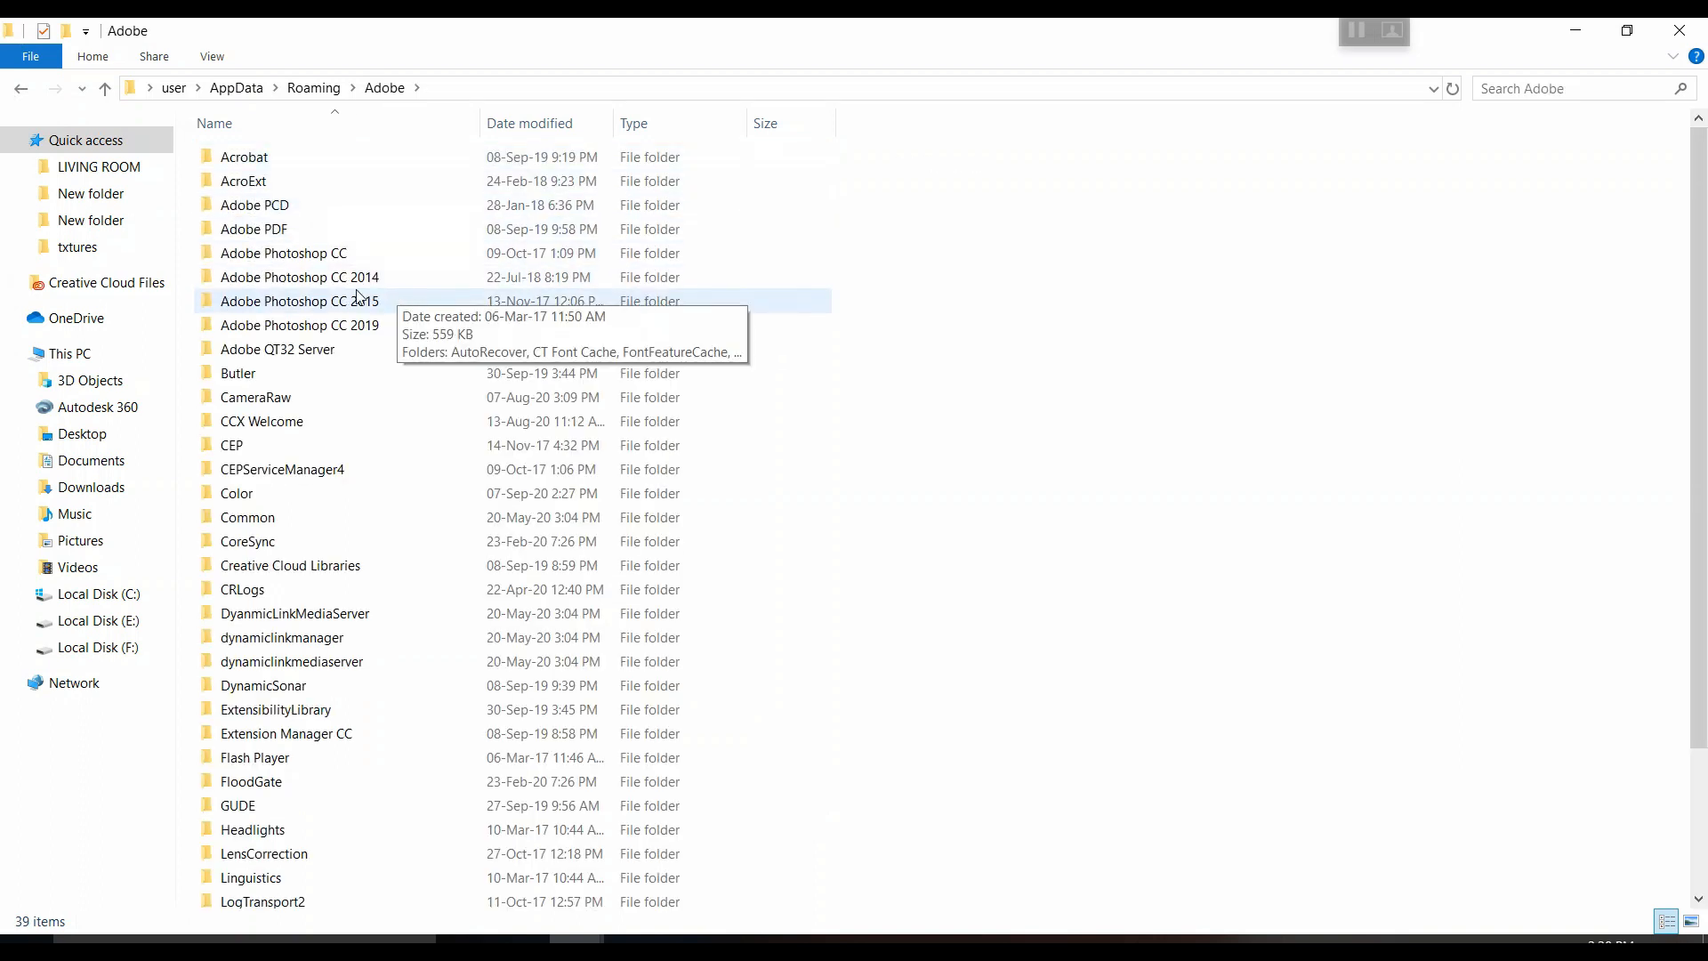
double_click(405, 281)
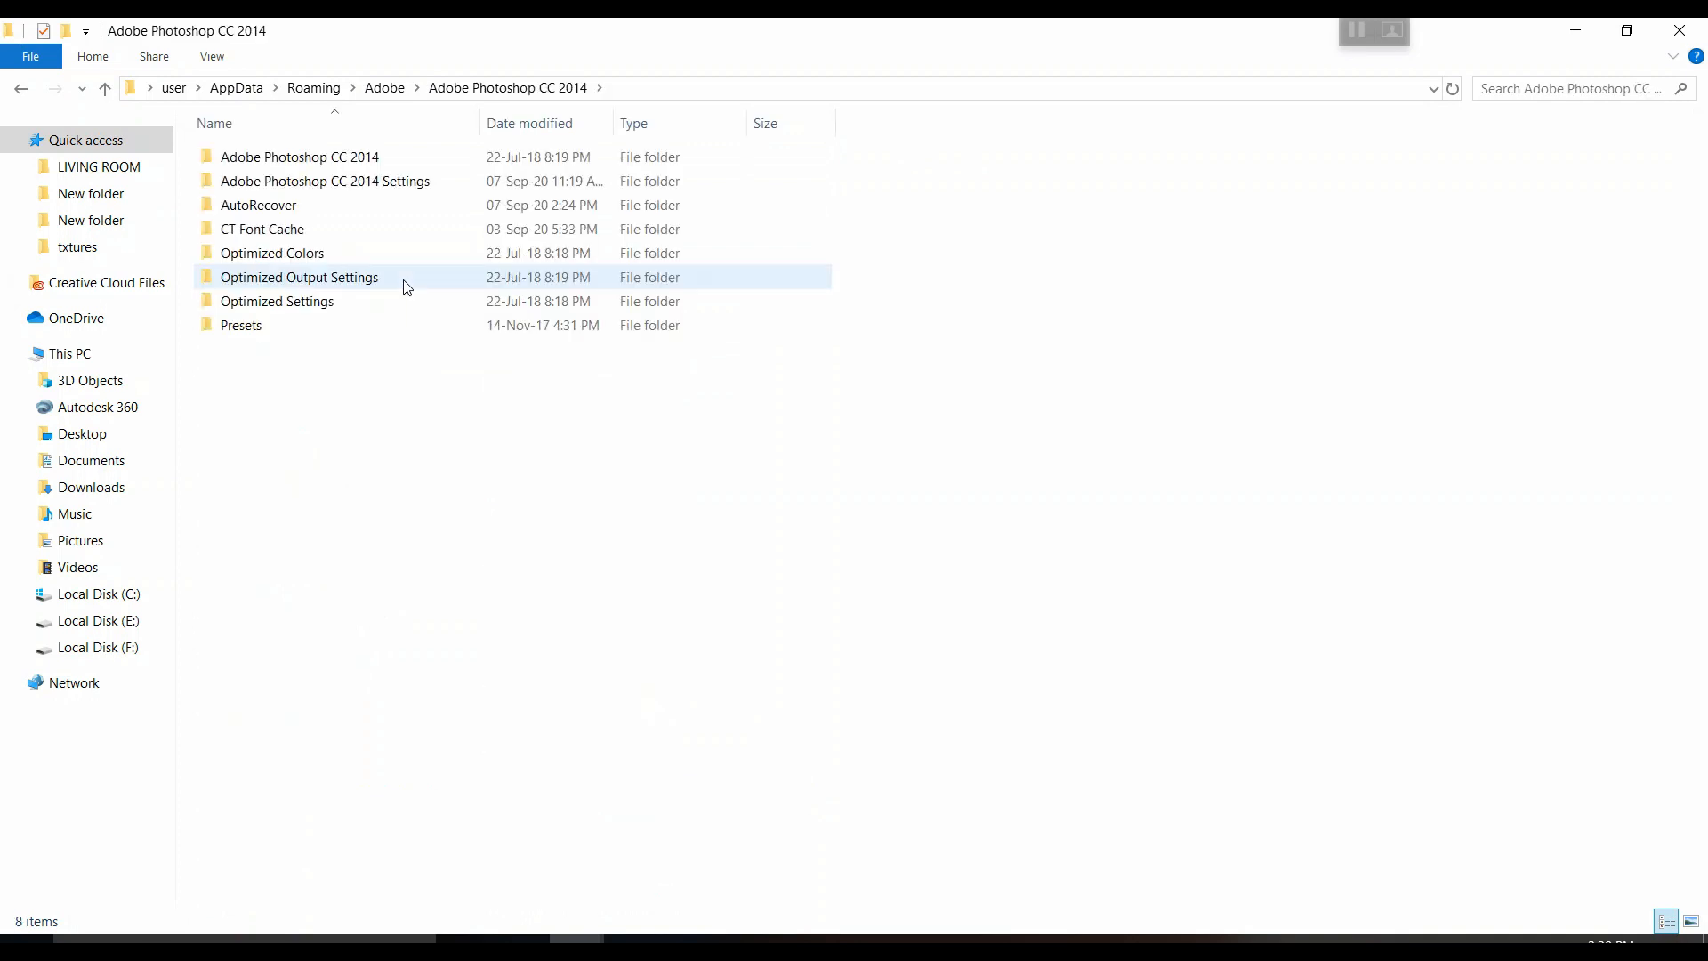
double_click(325, 212)
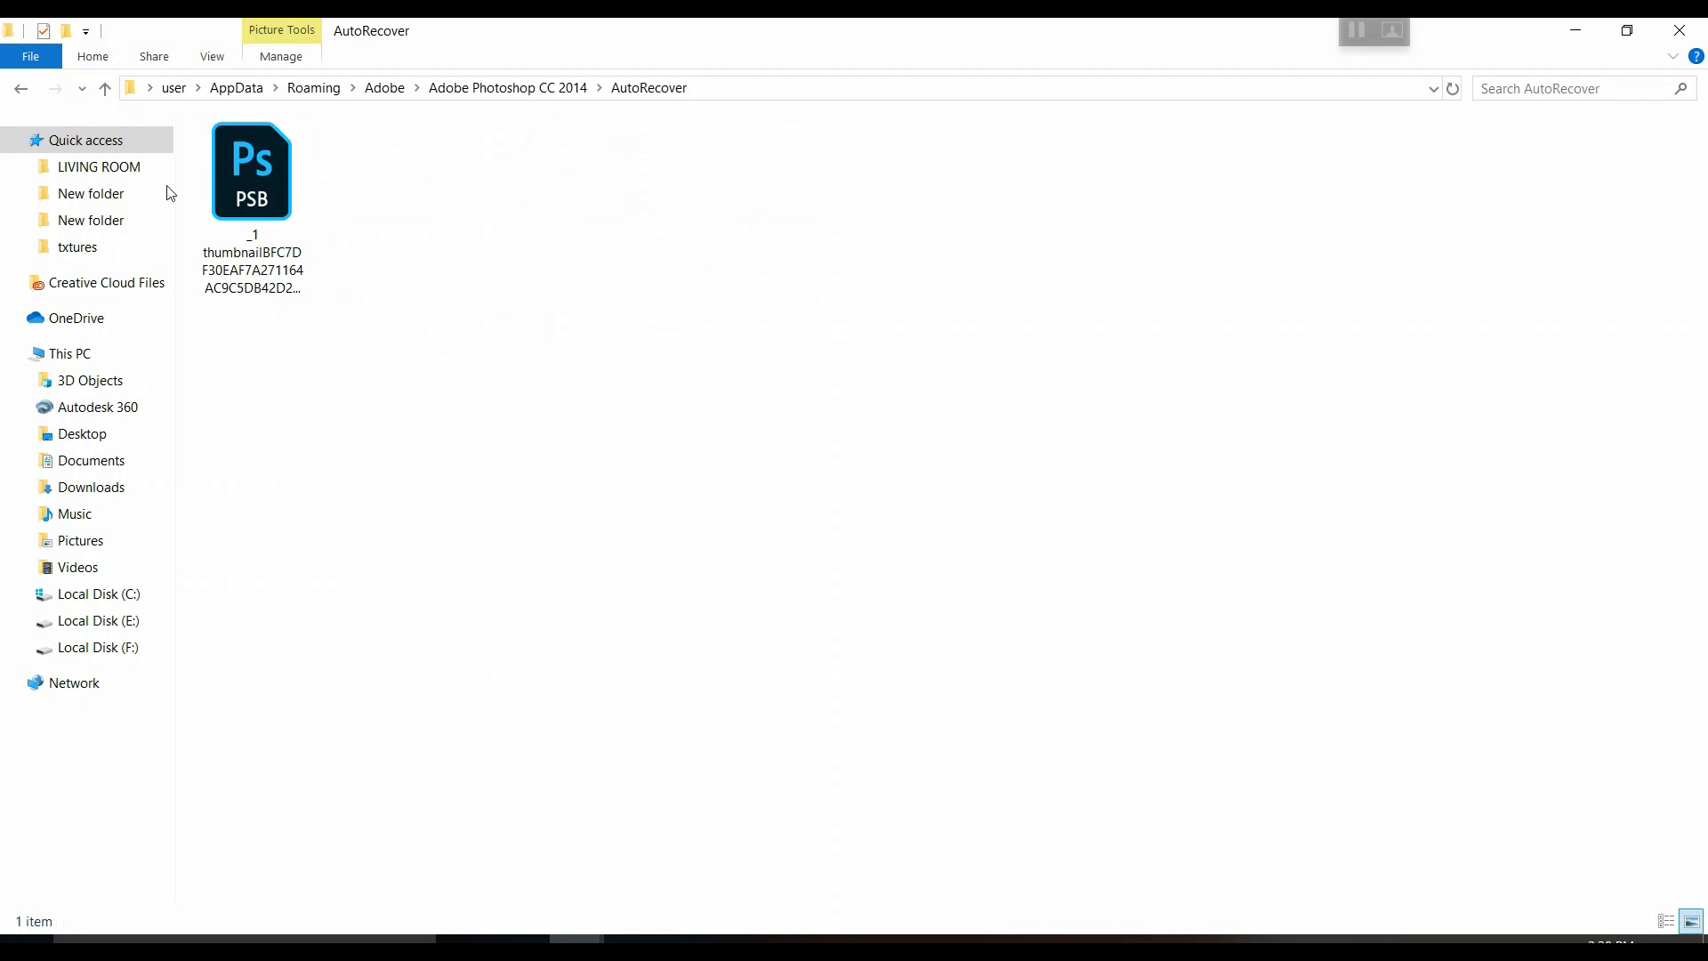
Open the recovered thumbnail PSB file from the AutoRecover folder in Photoshop.
right_click(288, 231)
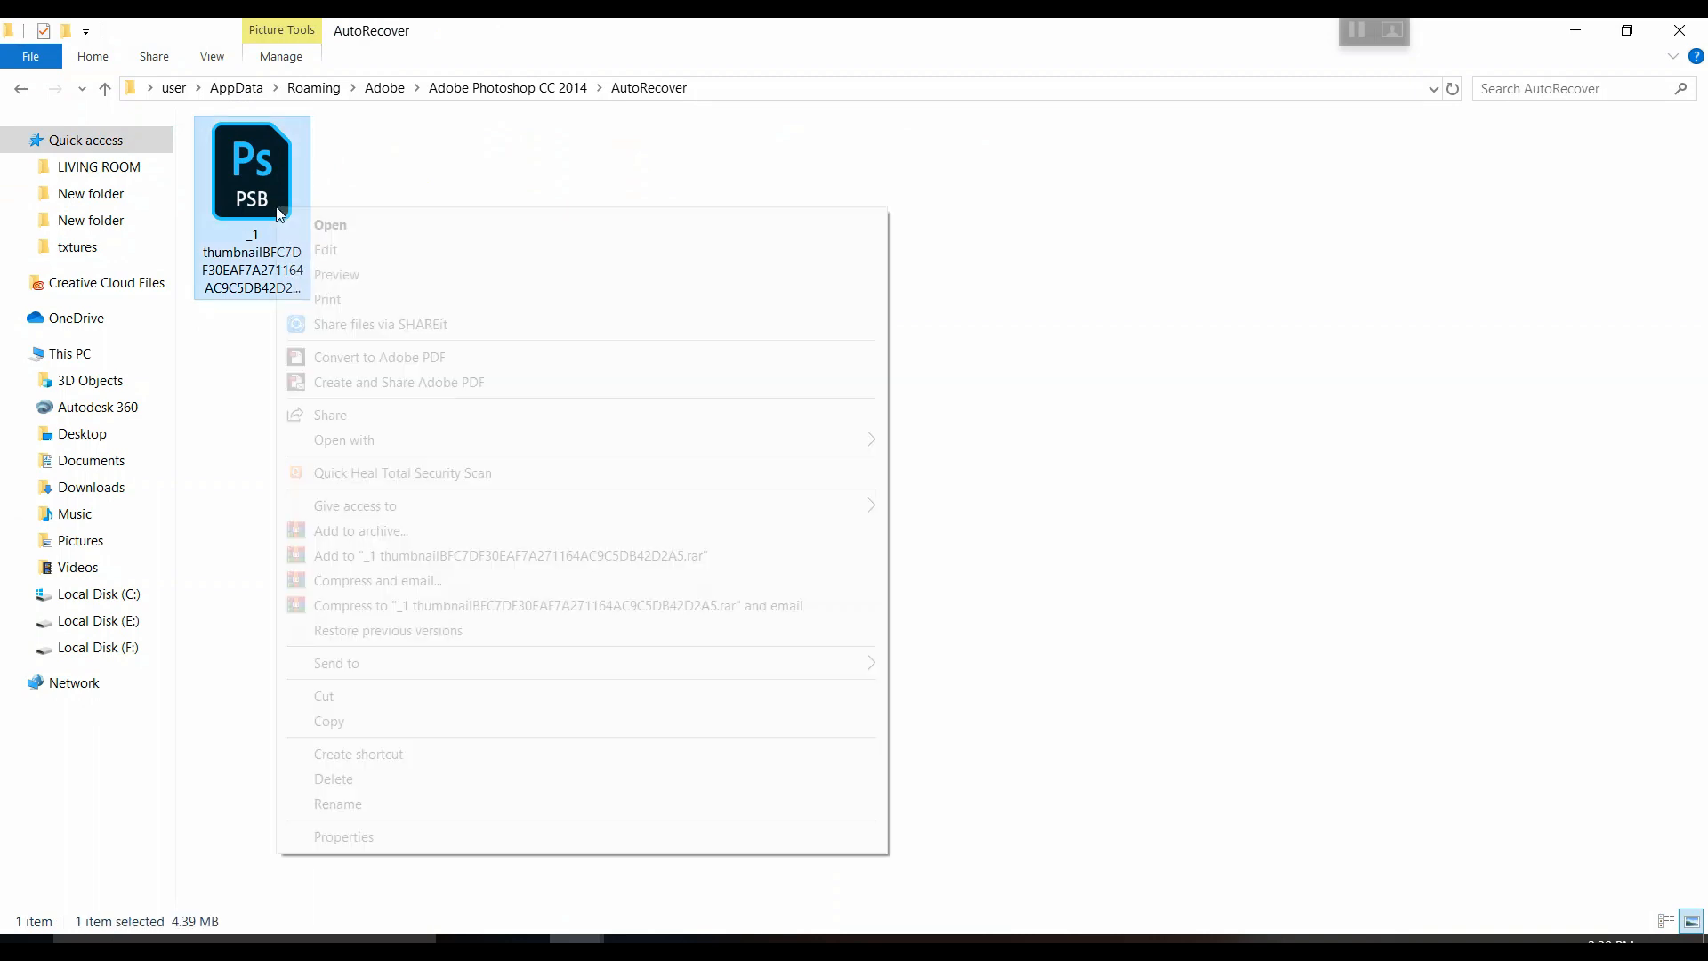
mouse_move(373, 445)
left_click(979, 449)
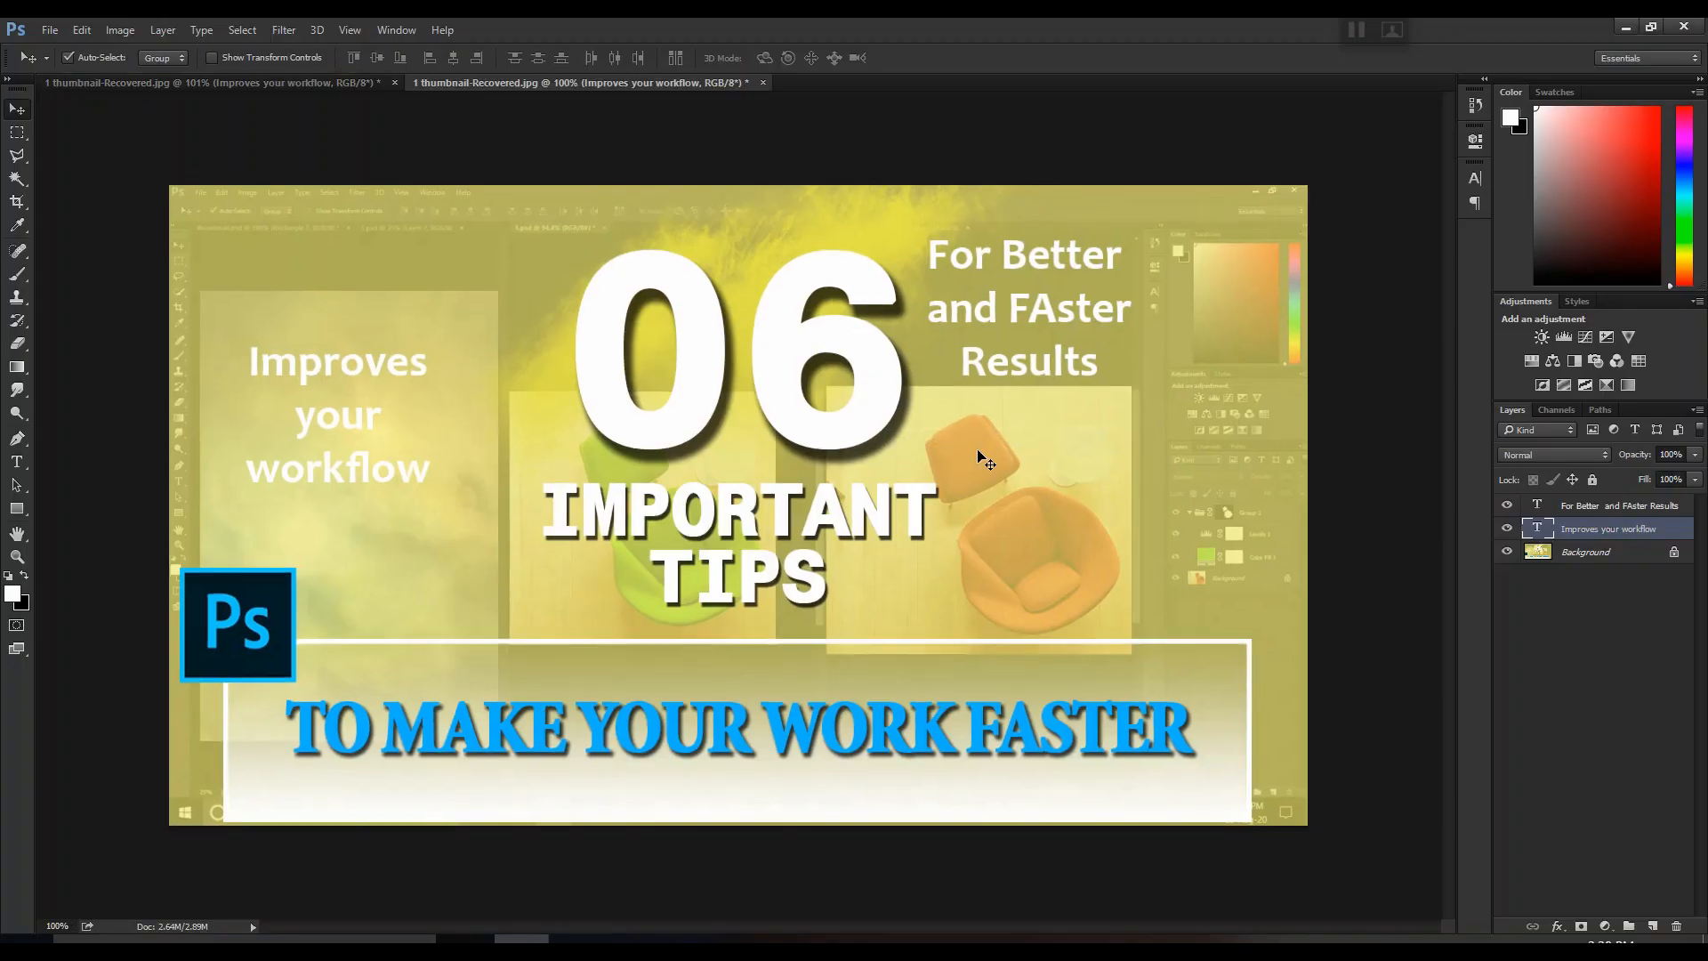